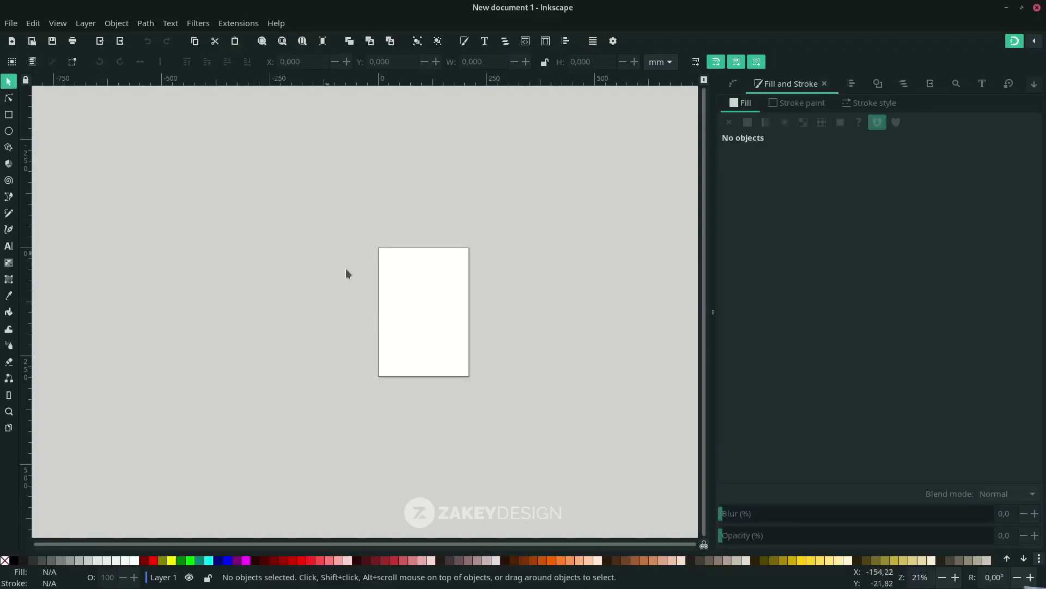
# Import the bearded man JPG photo into the document.
pyautogui.click(11, 23)
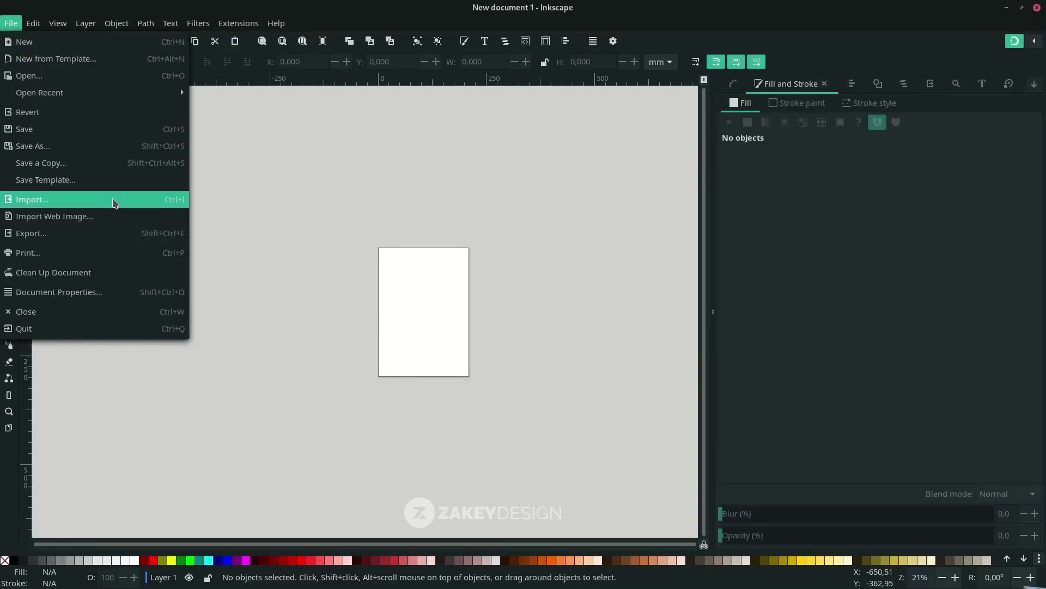
pyautogui.click(113, 207)
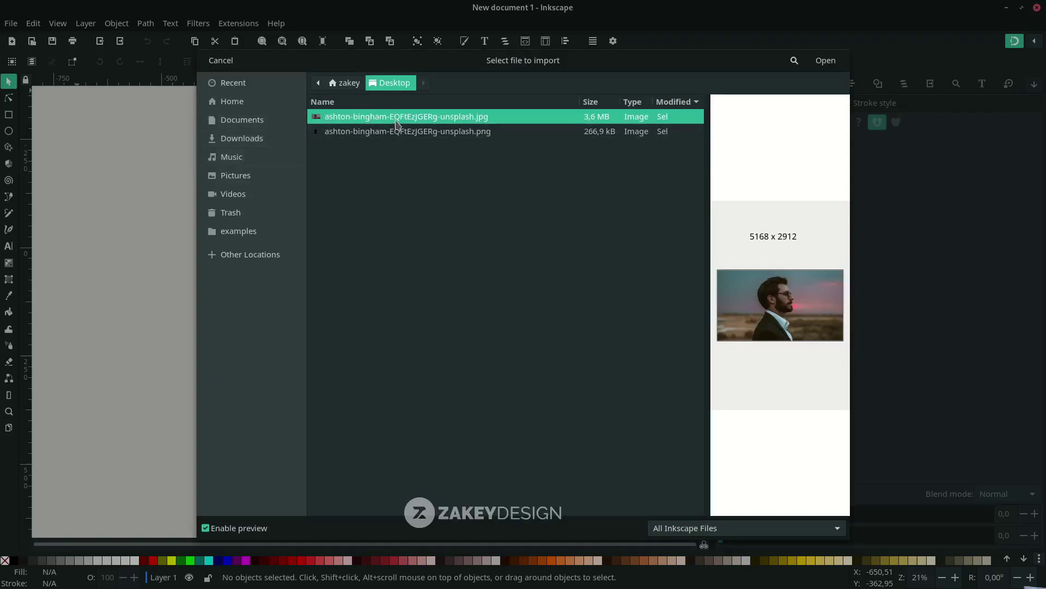
pyautogui.doubleClick(396, 123)
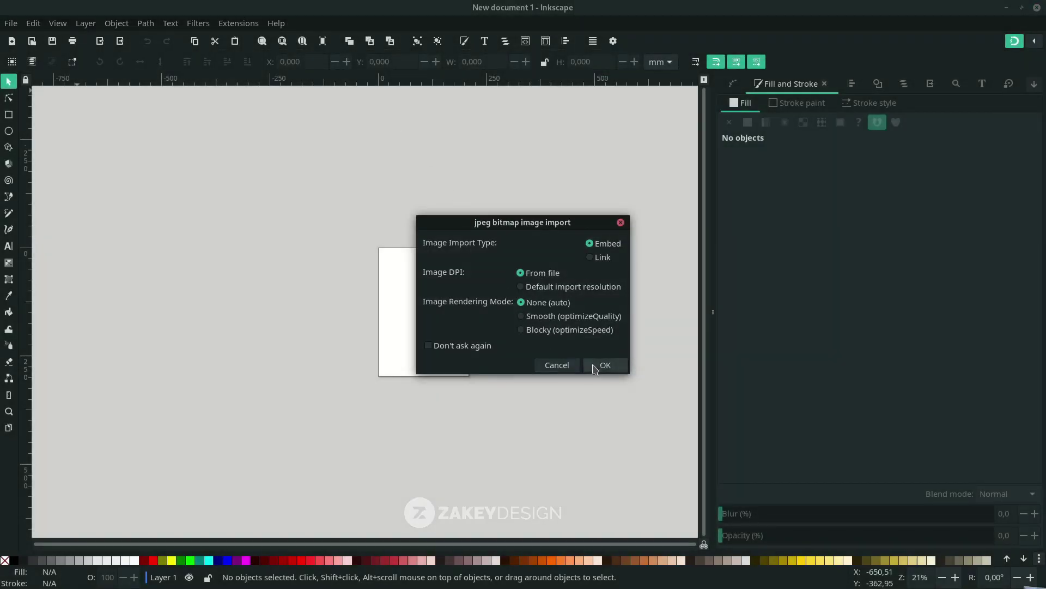
# Embed the photo, shrink it to about 281 × 159 mm, and move it onto the page.
pyautogui.click(595, 365)
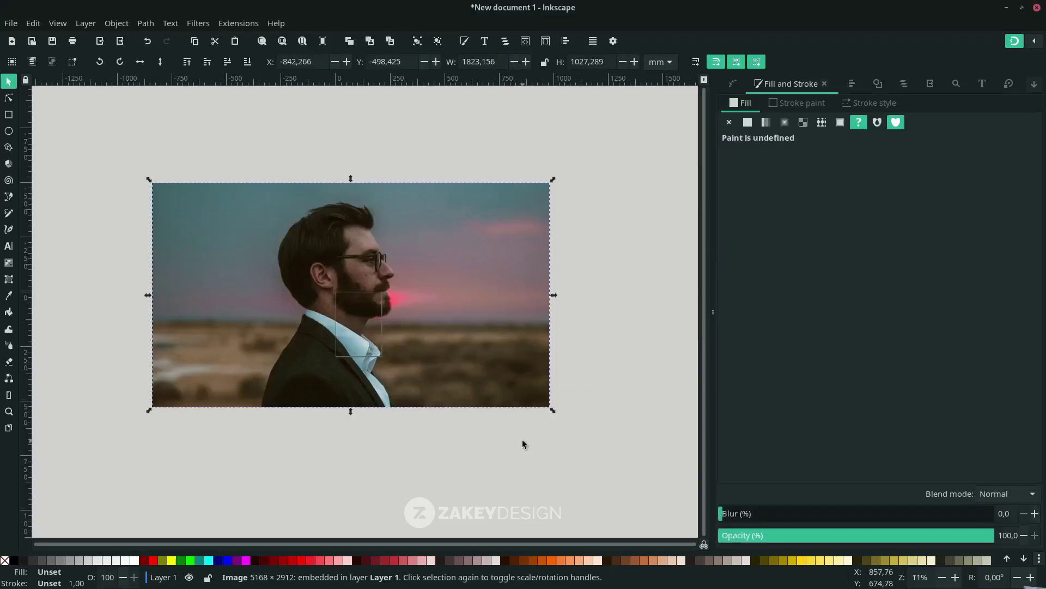
pyautogui.click(523, 439)
pyautogui.click(518, 376)
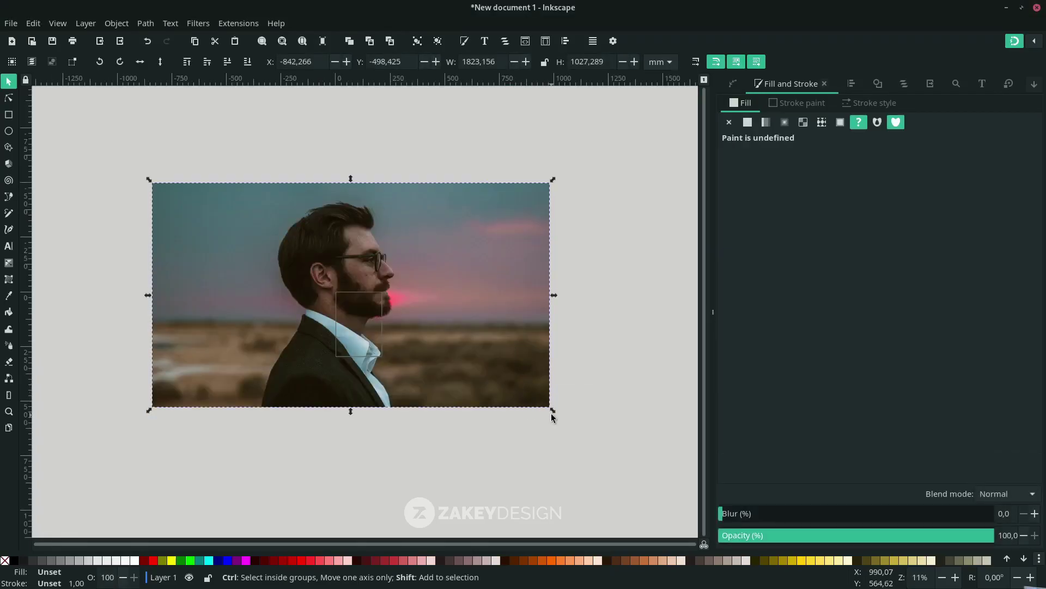
pyautogui.moveTo(553, 410); pyautogui.dragTo(380, 334)
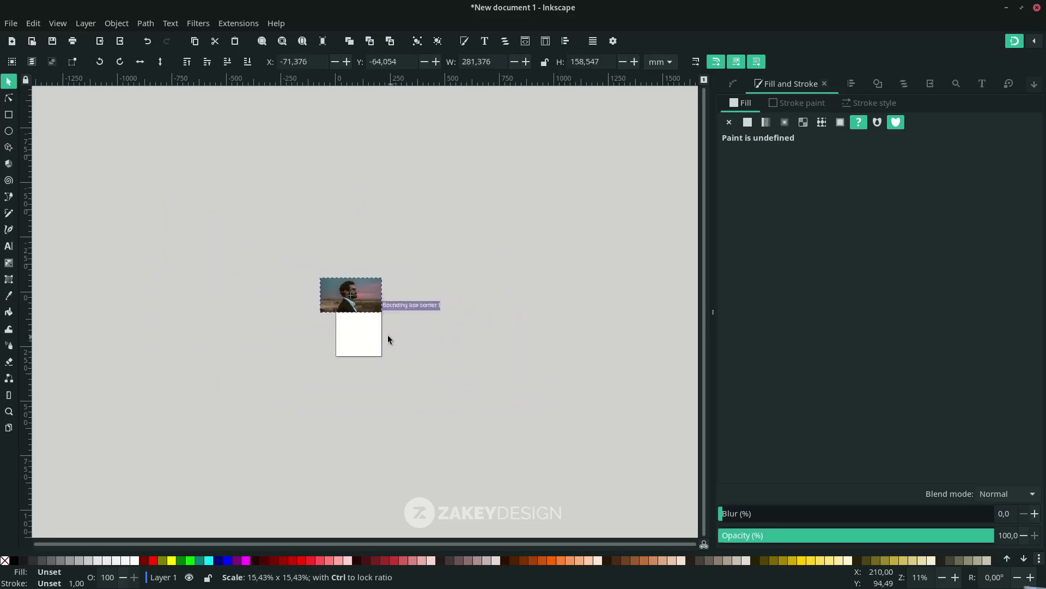
pyautogui.keyDown('ctrl'); pyautogui.scroll(4, 379, 333); pyautogui.keyUp('ctrl')
pyautogui.moveTo(348, 223); pyautogui.dragTo(374, 334)
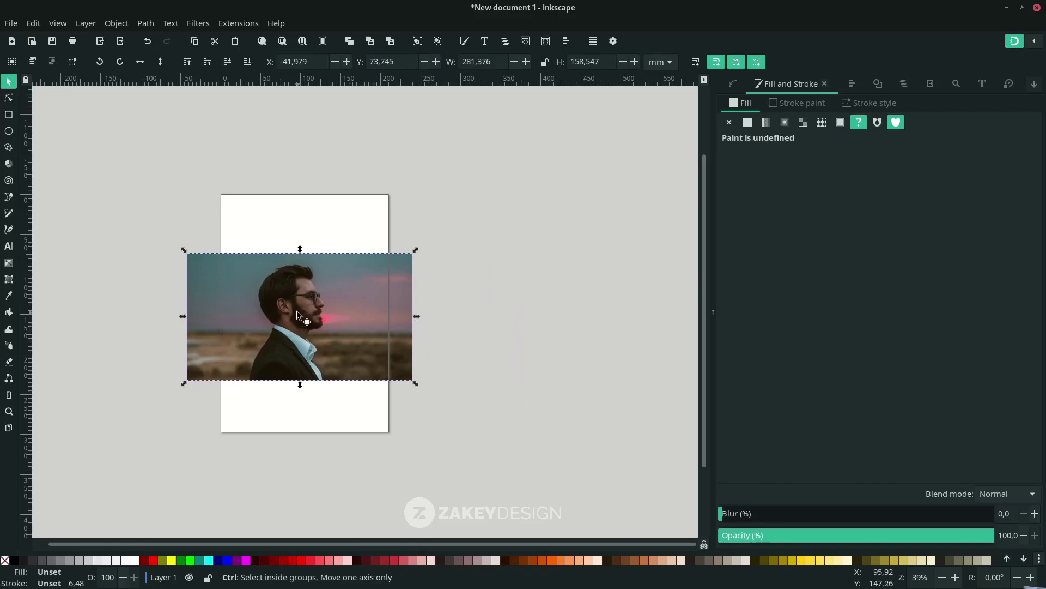
pyautogui.keyDown('ctrl'); pyautogui.scroll(1, 212, 309); pyautogui.keyUp('ctrl')
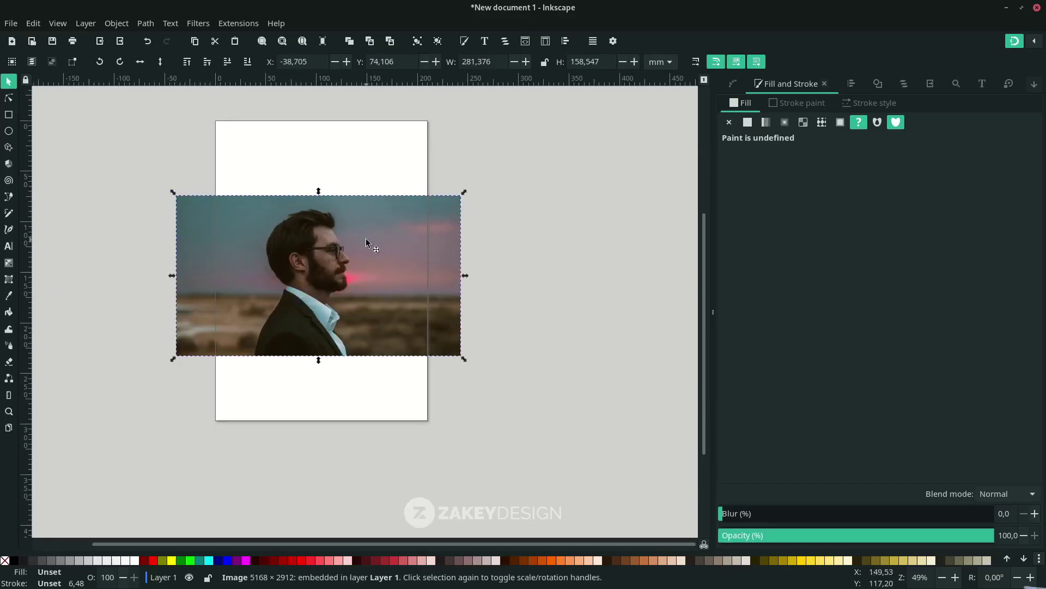
# Fit the page to the photo's 281 × 159 mm size, undoing an accidental move.
pyautogui.press('shift')
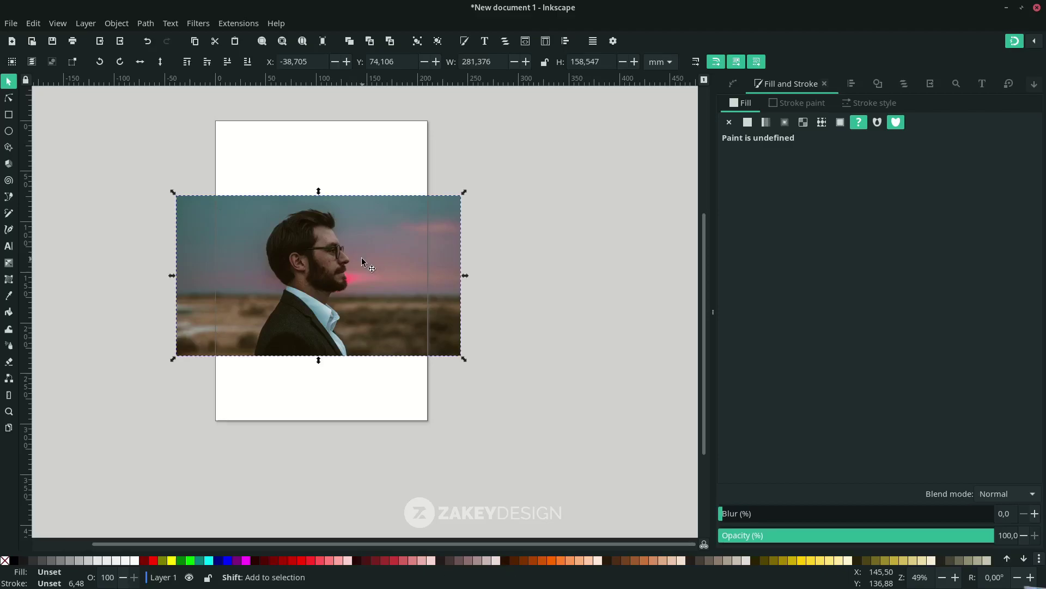
pyautogui.press('ctrl')
pyautogui.hotkey('ctrl', 'shift', 'r')
pyautogui.moveTo(361, 260); pyautogui.dragTo(335, 455)
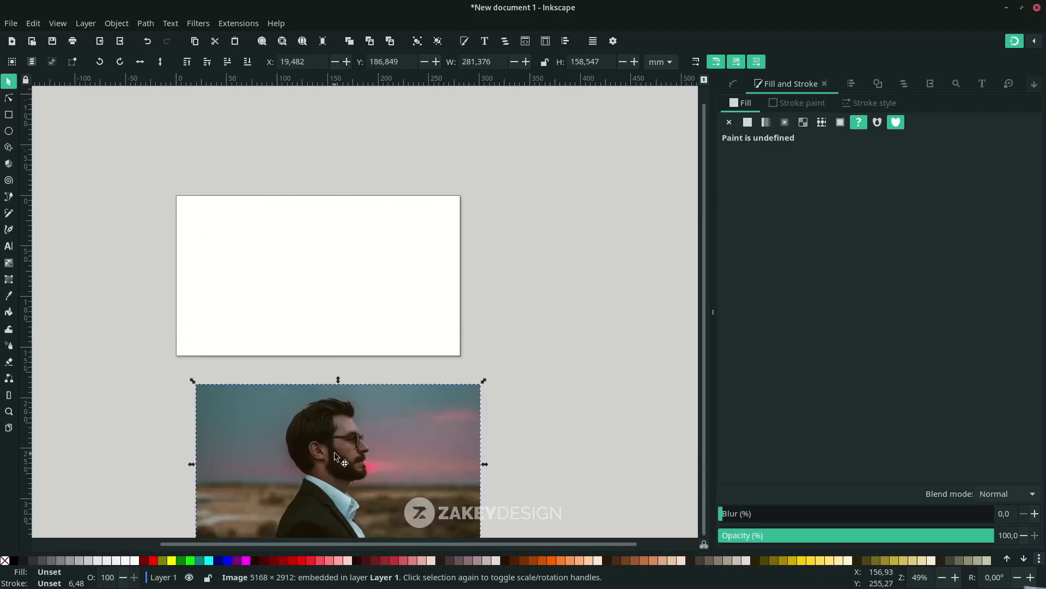
pyautogui.press('ctrl')
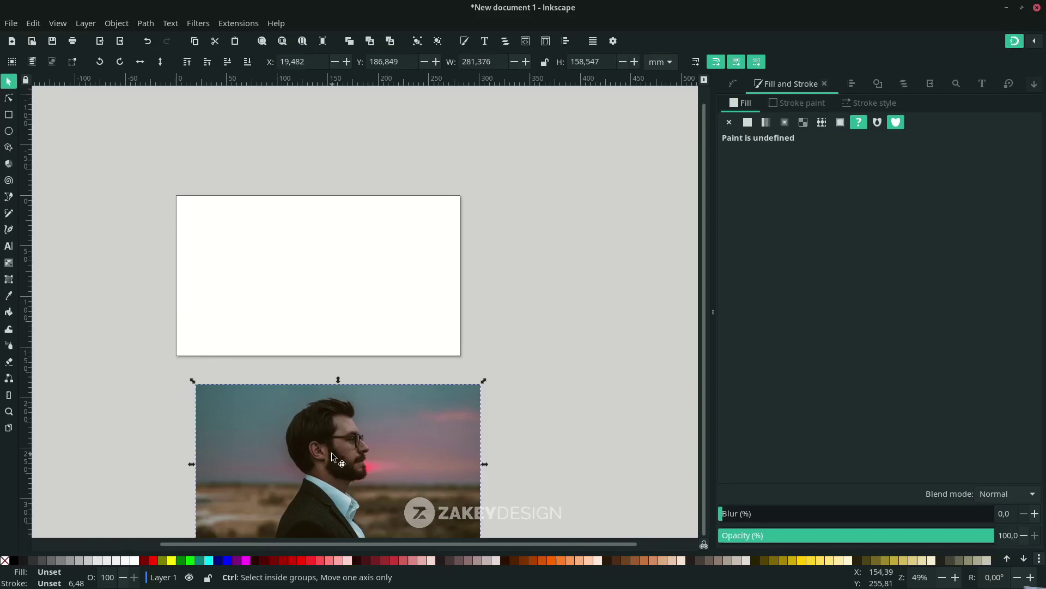
pyautogui.hotkey('ctrl', 'z')
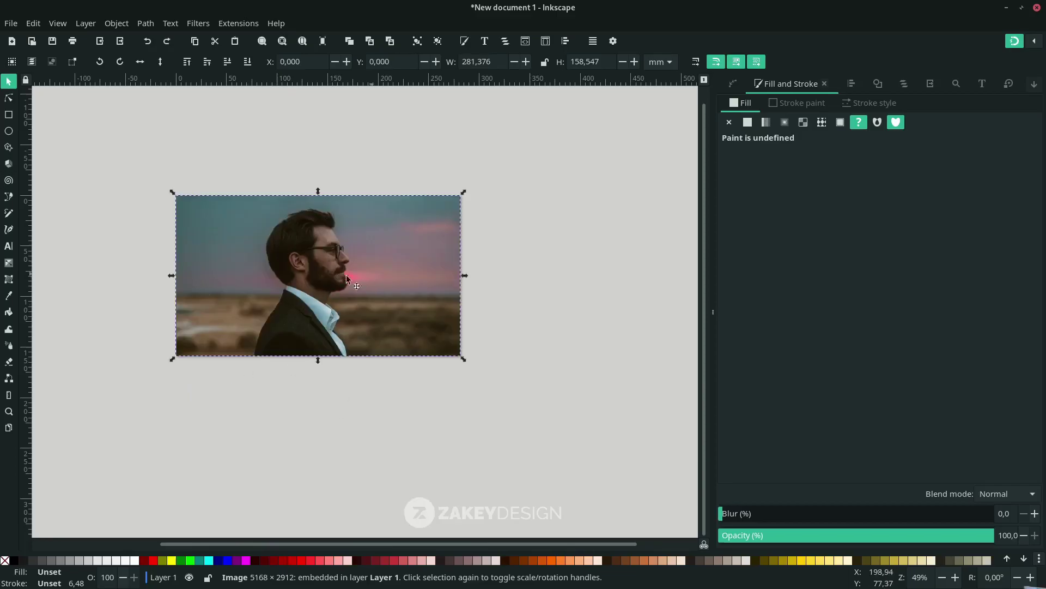
# Add a new layer named 'Vector' above the current layer.
pyautogui.click(505, 41)
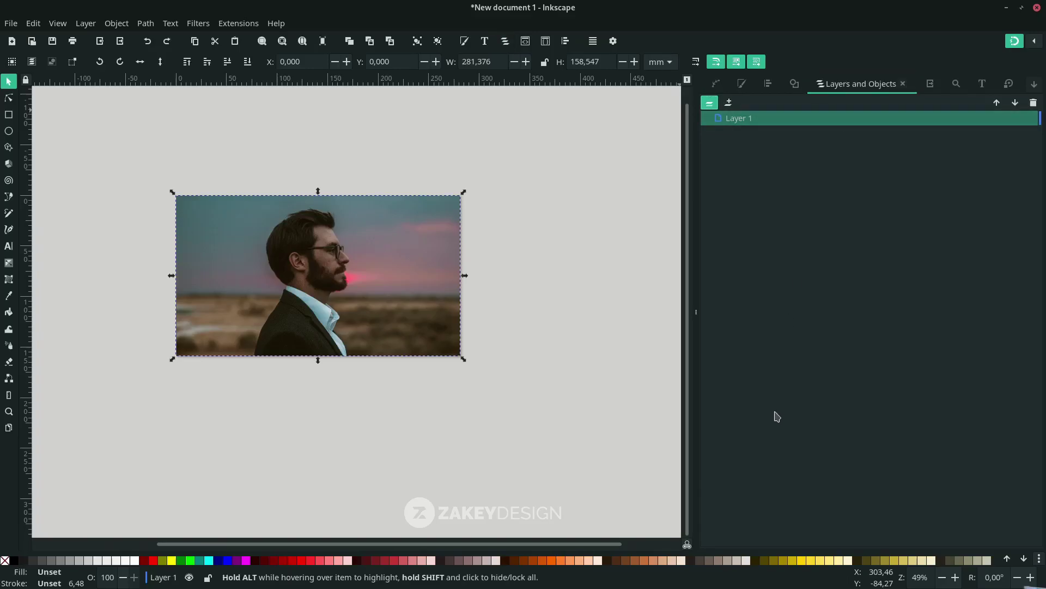
pyautogui.click(729, 103)
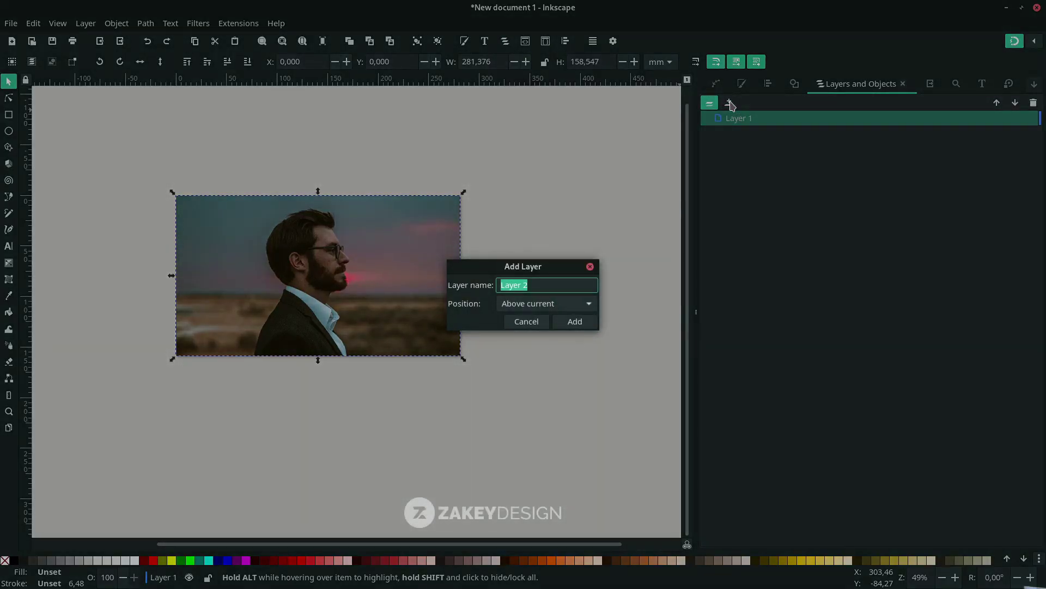
pyautogui.write('V')
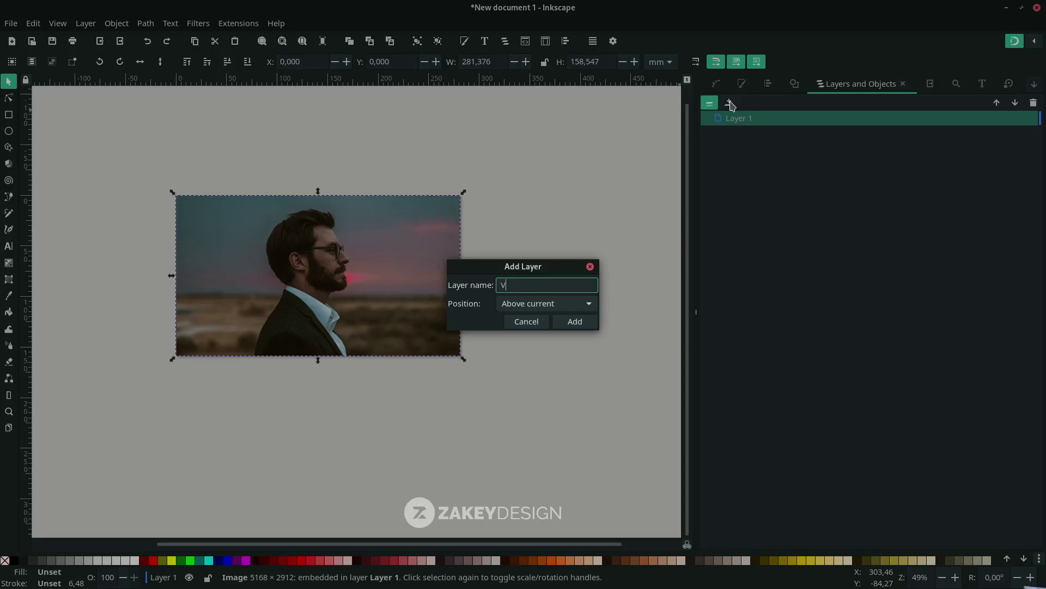
pyautogui.write('ector')
pyautogui.press('Return')
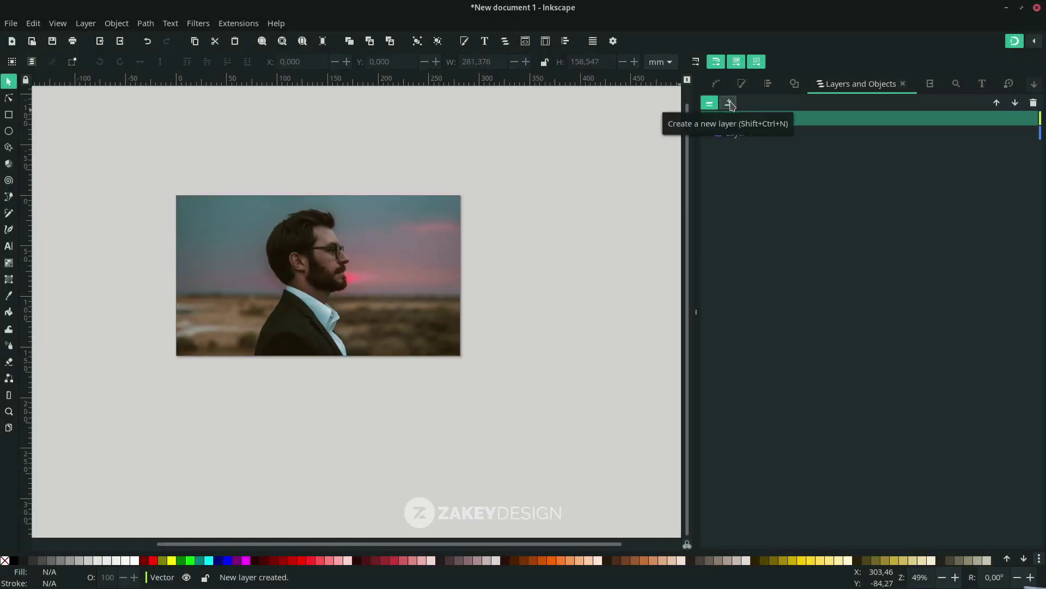
# Rename Layer 1 to 'Photo', lock it, and make Vector the active layer.
pyautogui.doubleClick(749, 134)
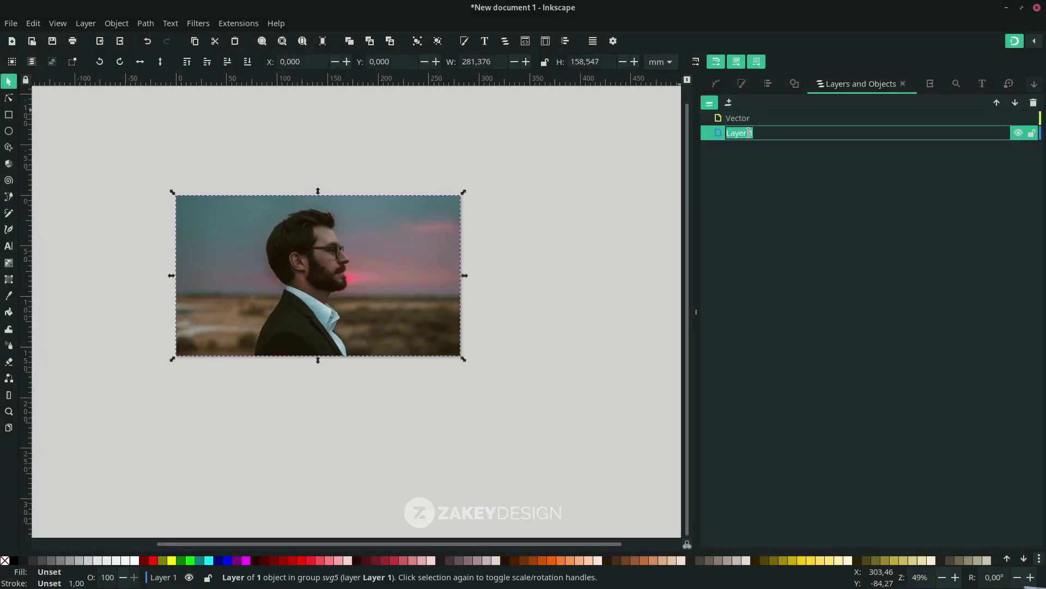
pyautogui.write('Photo')
pyautogui.press('Return')
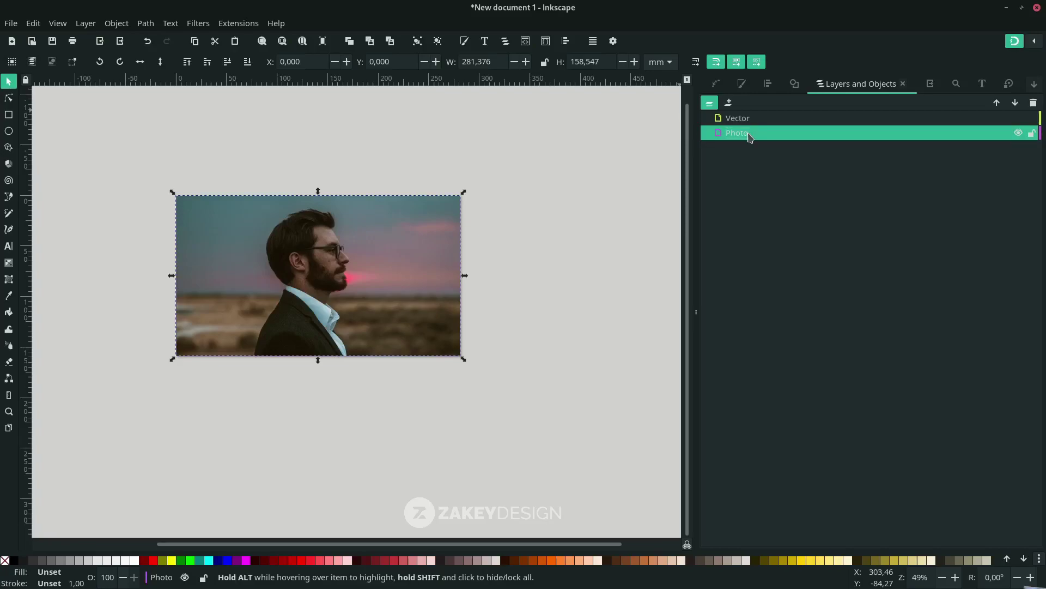
pyautogui.click(1031, 133)
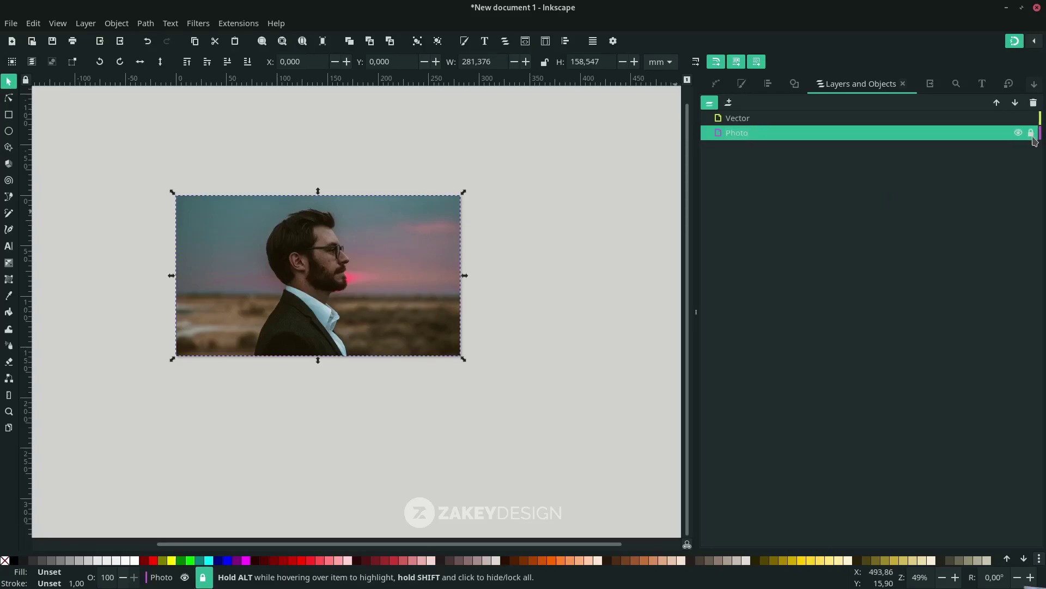
pyautogui.click(755, 122)
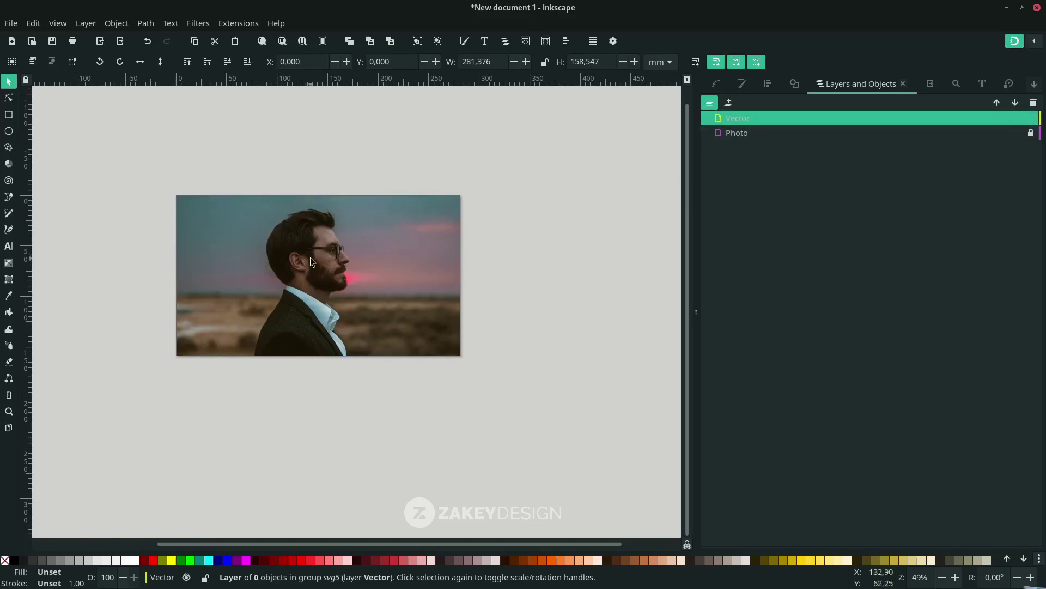
pyautogui.hscroll(-2, 310, 261)
pyautogui.keyDown('ctrl'); pyautogui.scroll(1, 342, 283); pyautogui.keyUp('ctrl')
pyautogui.keyDown('ctrl'); pyautogui.scroll(1, 373, 245); pyautogui.keyUp('ctrl')
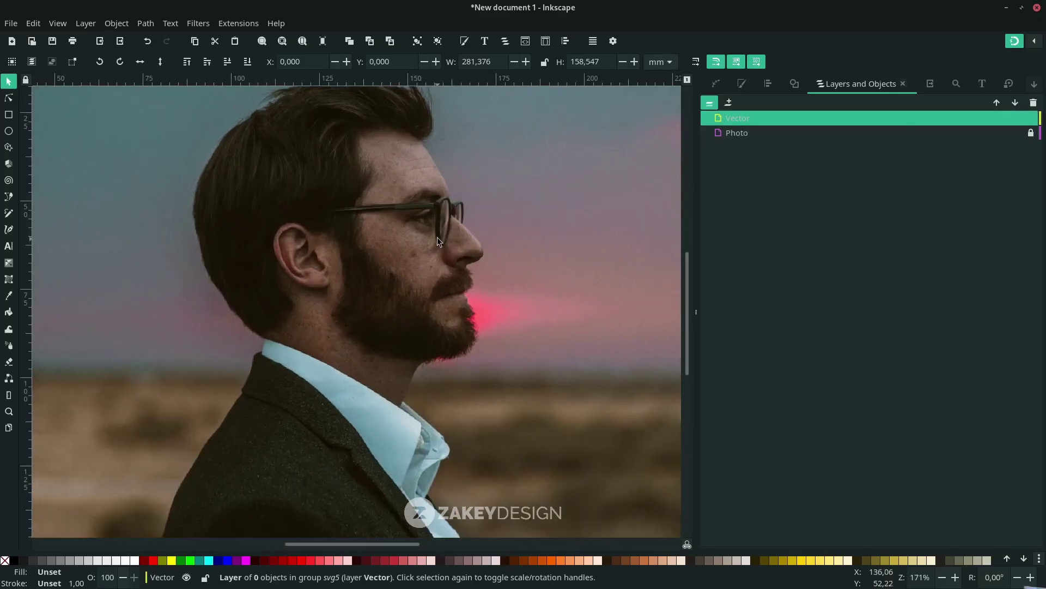
pyautogui.keyDown('ctrl'); pyautogui.scroll(1, 403, 207); pyautogui.keyUp('ctrl')
pyautogui.keyDown('ctrl'); pyautogui.scroll(1, 434, 169); pyautogui.keyUp('ctrl')
pyautogui.keyDown('ctrl'); pyautogui.scroll(1, 471, 251); pyautogui.keyUp('ctrl')
pyautogui.keyDown('ctrl'); pyautogui.scroll(1, 470, 241); pyautogui.keyUp('ctrl')
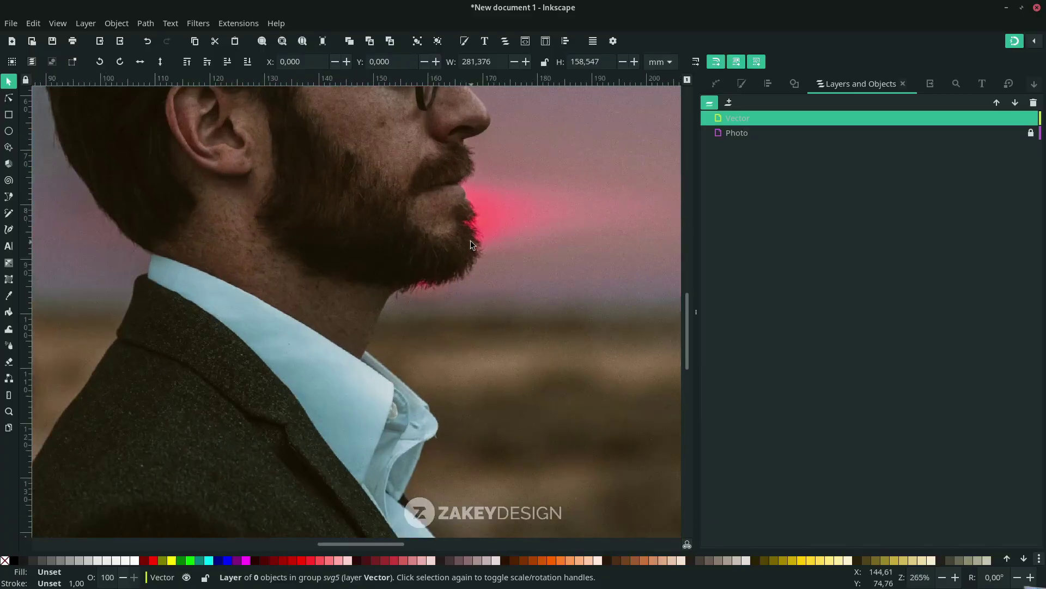
pyautogui.keyDown('ctrl'); pyautogui.scroll(-1, 471, 240); pyautogui.keyUp('ctrl')
pyautogui.scroll(1, 473, 243)
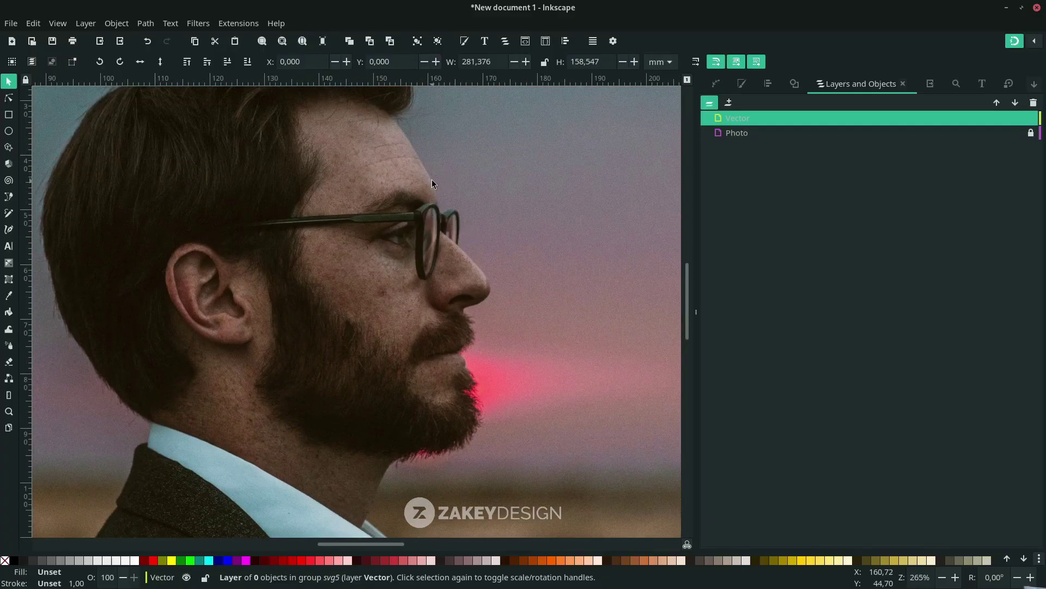
pyautogui.keyDown('ctrl'); pyautogui.scroll(3, 434, 183); pyautogui.keyUp('ctrl')
# Switch to the Bezier (Pen) tool with the B shortcut.
pyautogui.press('b')
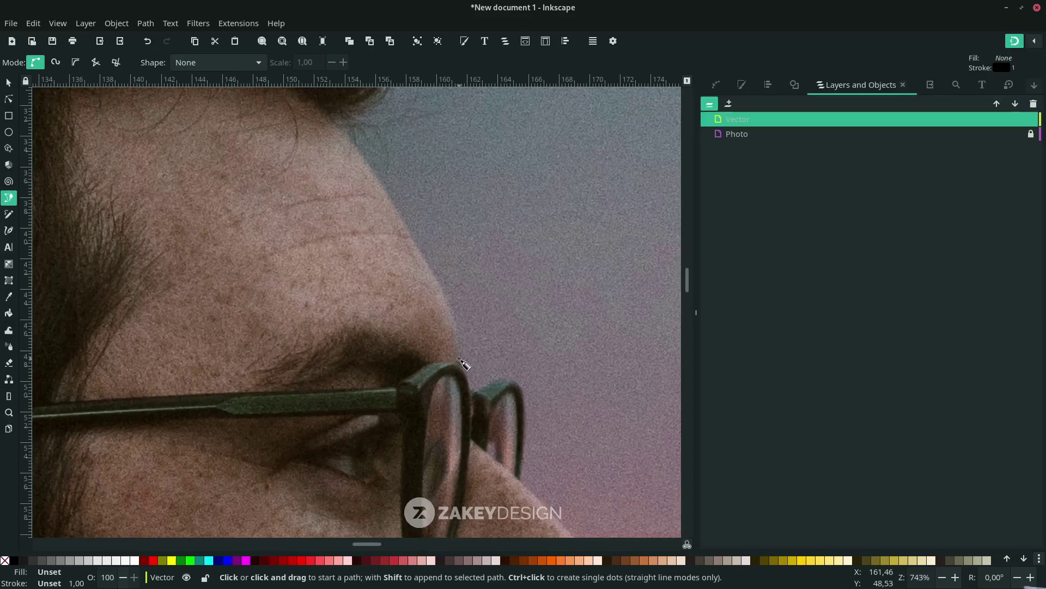
# Trace a Bezier path from the brow up the forehead to the front hair tufts.
pyautogui.moveTo(461, 362)
pyautogui.mouseDown()
pyautogui.moveTo(460, 404)
pyautogui.moveTo(444, 346)
pyautogui.mouseUp()
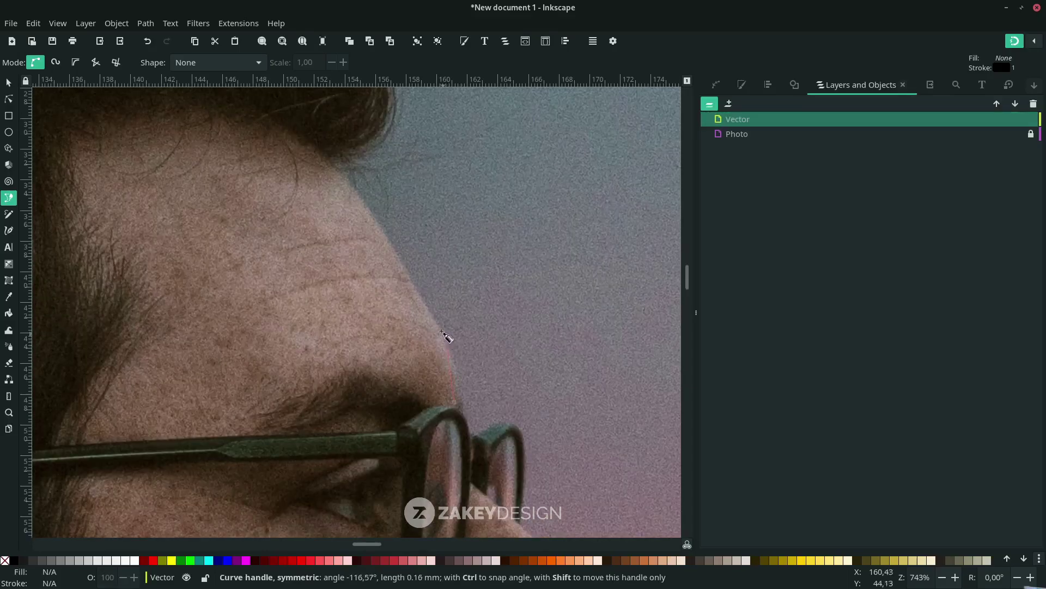
pyautogui.scroll(2, 392, 292)
pyautogui.moveTo(404, 294); pyautogui.dragTo(350, 234)
pyautogui.scroll(2, 413, 309)
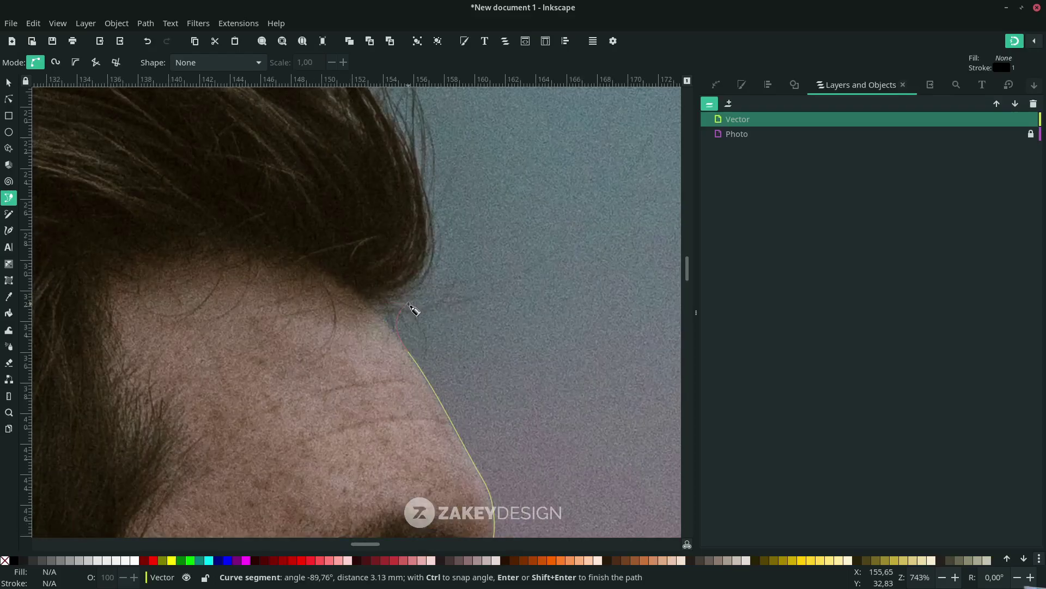
pyautogui.click(372, 307)
pyautogui.scroll(3, 416, 299)
pyautogui.hscroll(-1, 417, 299)
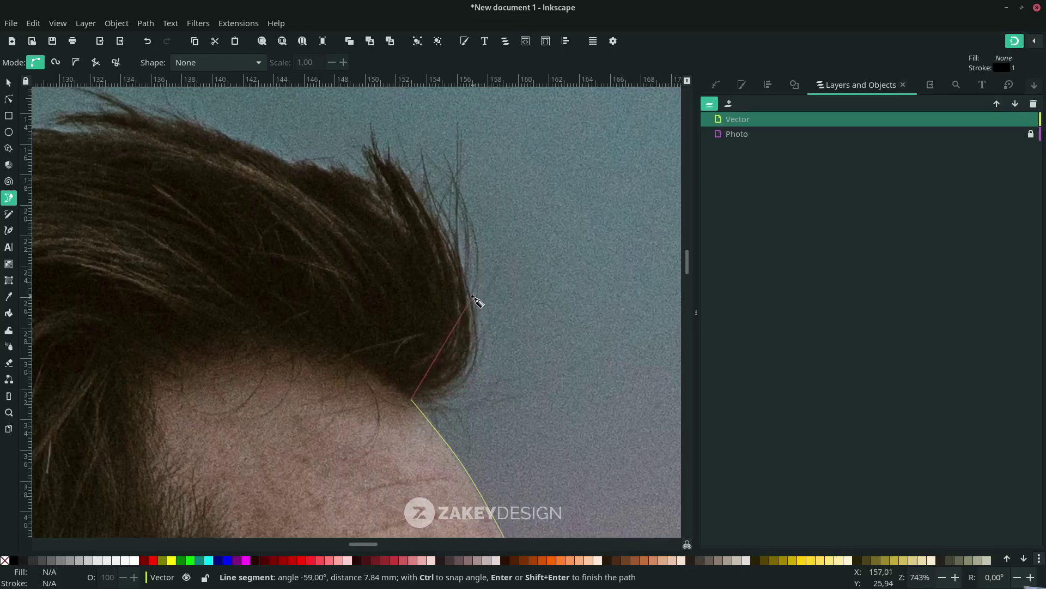
pyautogui.moveTo(474, 311); pyautogui.dragTo(463, 229)
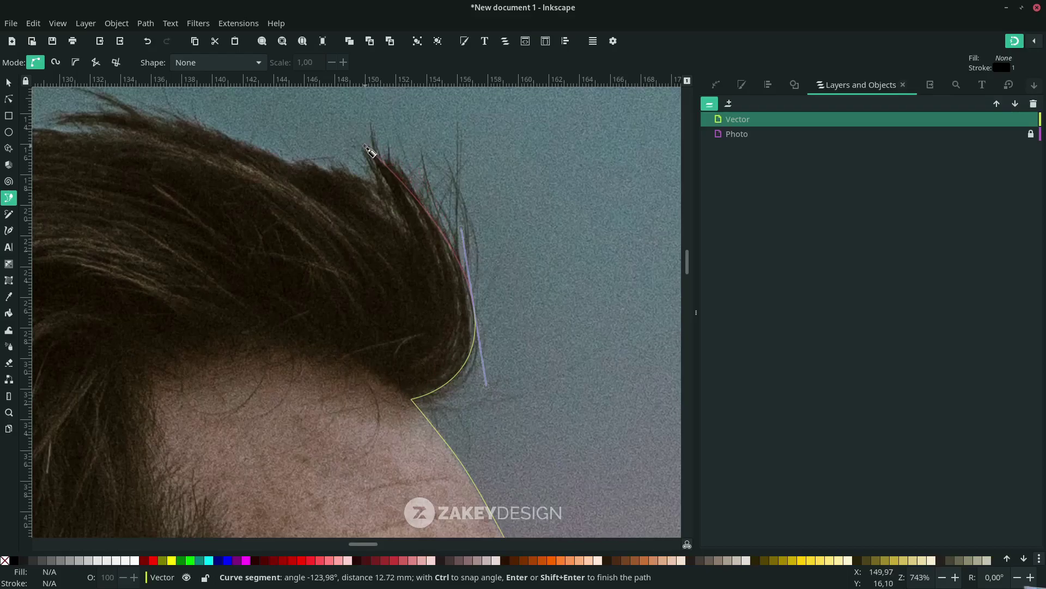
pyautogui.click(369, 148)
pyautogui.hscroll(-3, 368, 149)
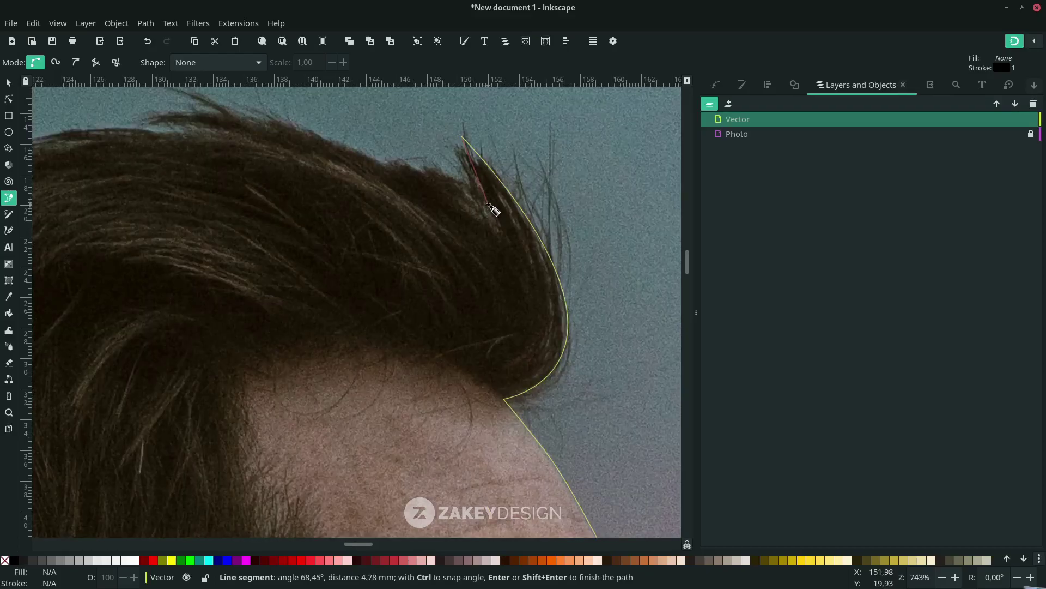
pyautogui.moveTo(494, 207)
pyautogui.mouseDown()
pyautogui.moveTo(506, 244)
pyautogui.moveTo(486, 180)
pyautogui.moveTo(470, 186)
pyautogui.mouseUp()
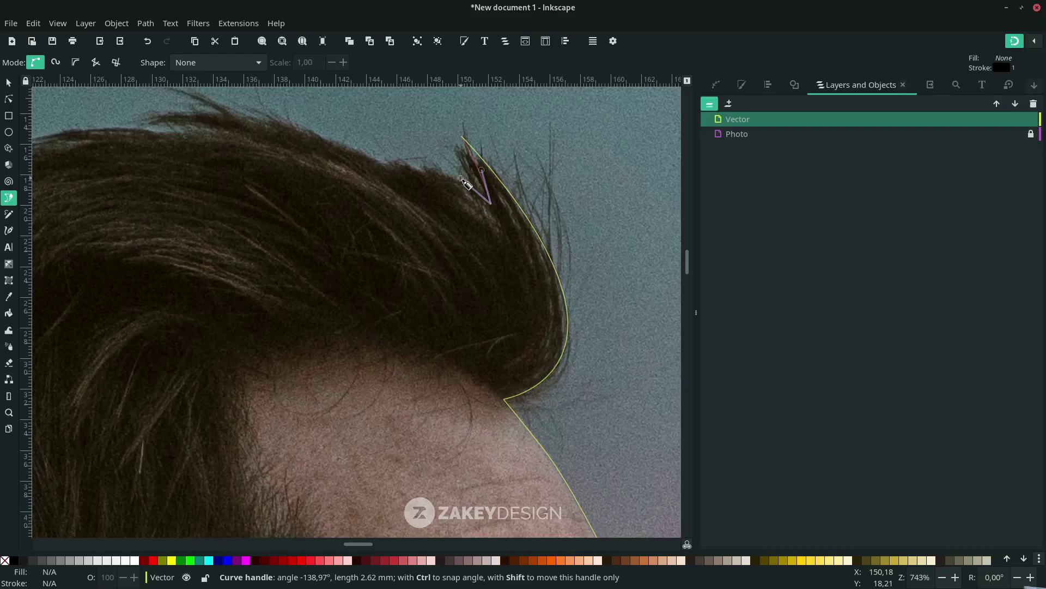
# Extend the path over the hair crown and down the back of the head.
pyautogui.moveTo(466, 182); pyautogui.dragTo(466, 183)
pyautogui.scroll(3, 423, 265)
pyautogui.hscroll(-3, 490, 253)
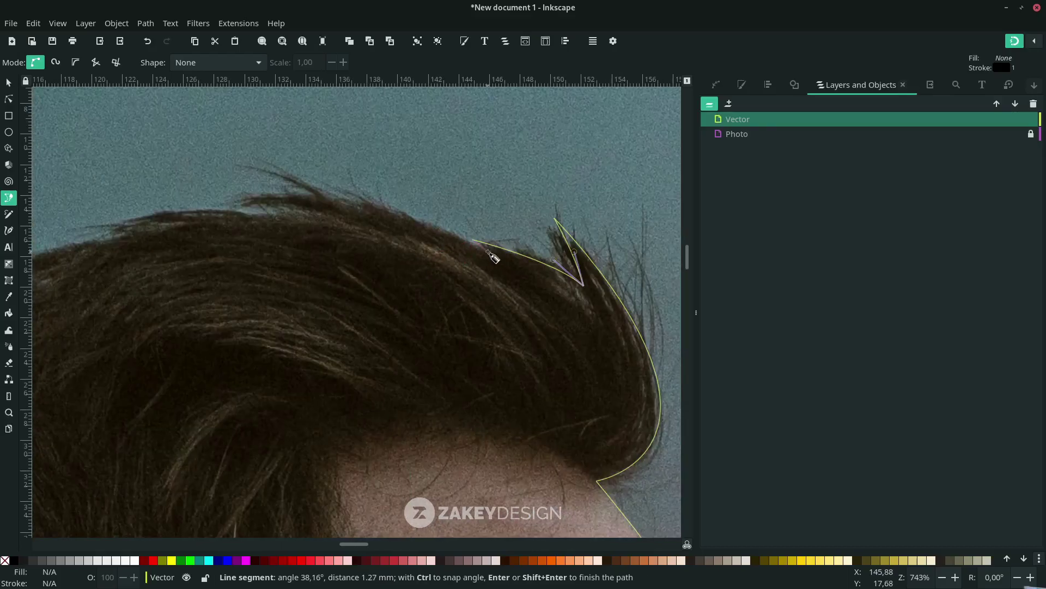
pyautogui.moveTo(233, 164)
pyautogui.mouseDown()
pyautogui.moveTo(129, 158)
pyautogui.moveTo(278, 178)
pyautogui.moveTo(222, 156)
pyautogui.moveTo(286, 180)
pyautogui.mouseUp()
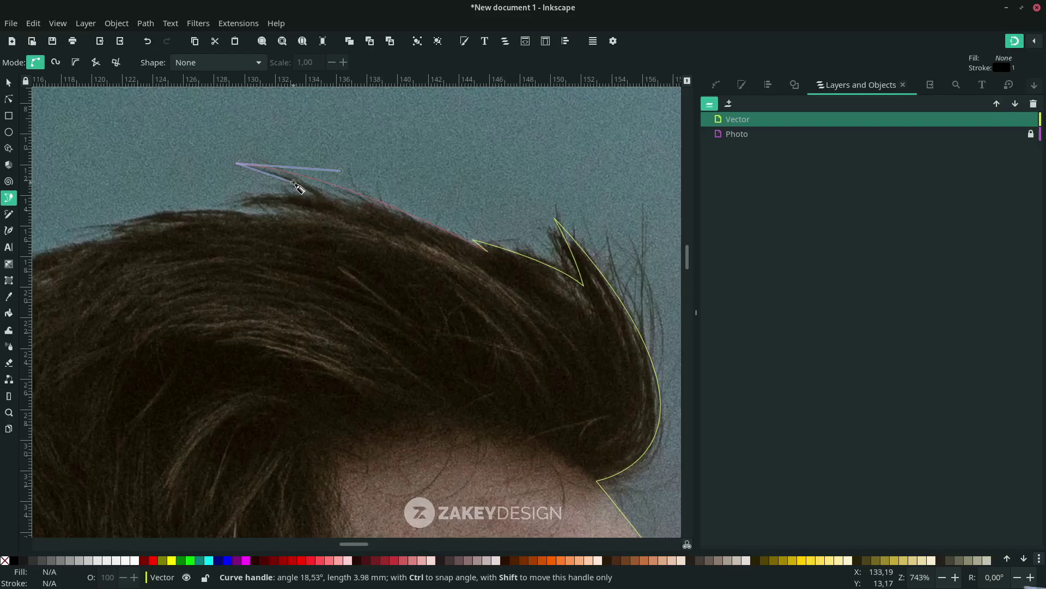
pyautogui.moveTo(299, 188); pyautogui.dragTo(303, 189)
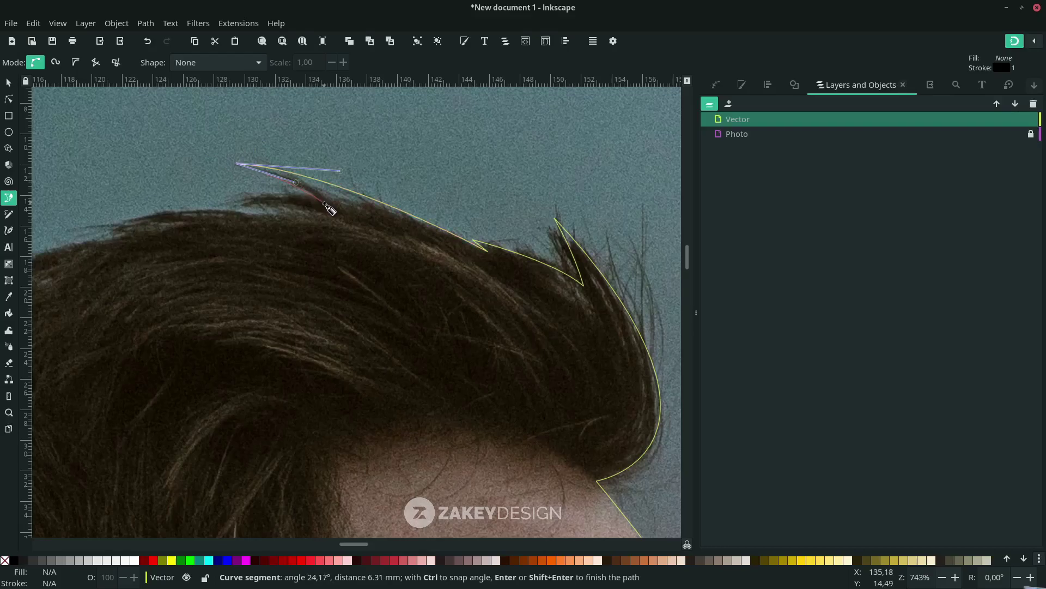
pyautogui.click(328, 206)
pyautogui.hscroll(-3, 246, 210)
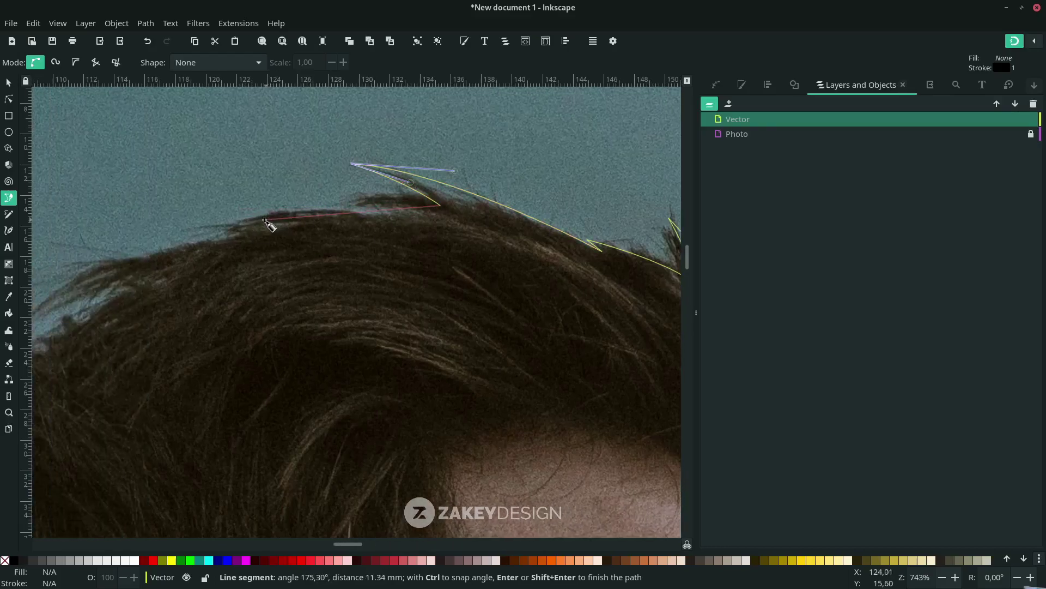
pyautogui.moveTo(269, 221); pyautogui.dragTo(197, 233)
pyautogui.moveTo(304, 226); pyautogui.dragTo(257, 281)
pyautogui.hscroll(-3, 257, 280)
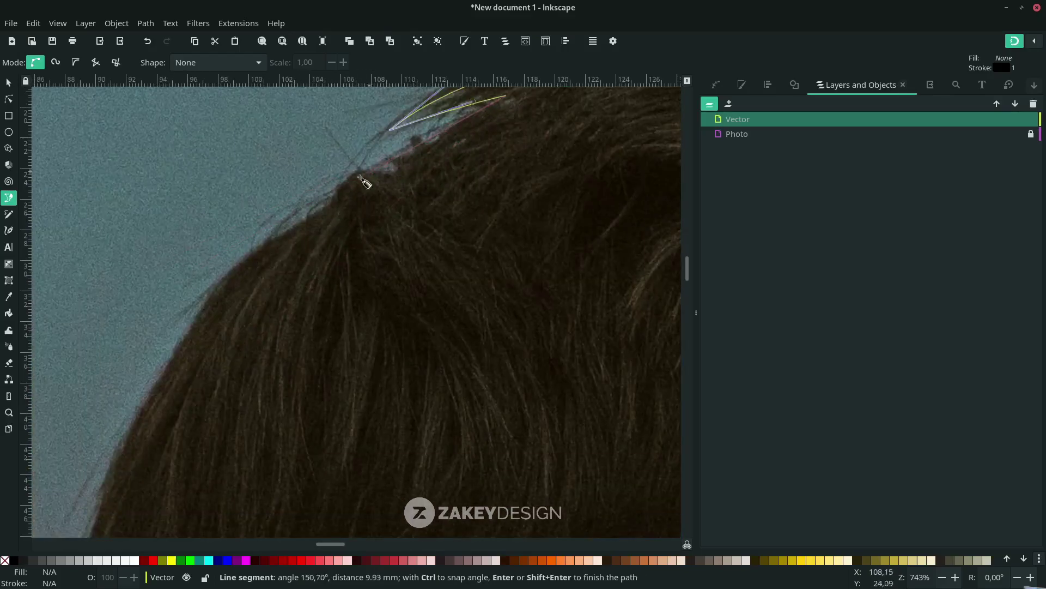
pyautogui.click(302, 171)
pyautogui.scroll(-3, 137, 406)
pyautogui.moveTo(137, 407); pyautogui.dragTo(293, 384)
pyautogui.scroll(-2, 245, 327)
pyautogui.scroll(2, 290, 384)
pyautogui.scroll(-6, 369, 344)
# Continue the path from the collar down the jacket edge to the photo's bottom edge.
pyautogui.click(417, 273)
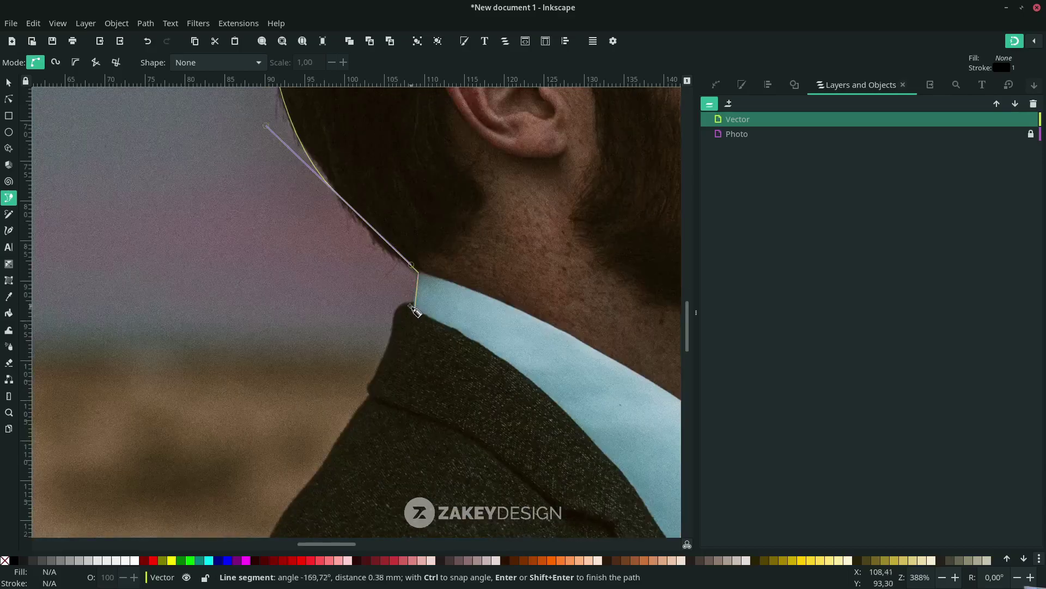
pyautogui.click(370, 378)
pyautogui.scroll(-3, 449, 287)
pyautogui.hscroll(-2, 449, 287)
pyautogui.scroll(-2, 322, 332)
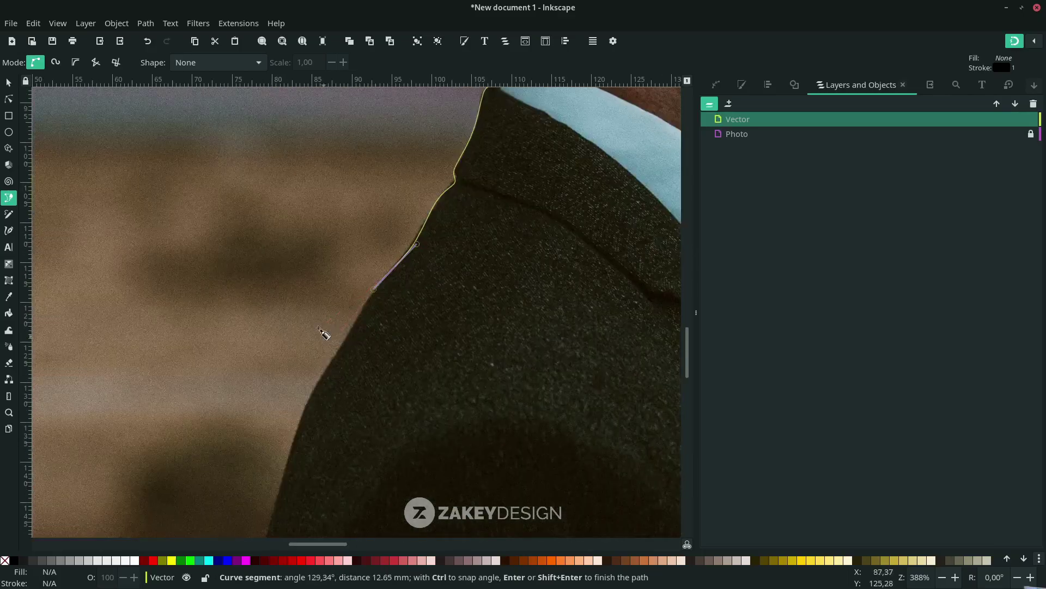
pyautogui.click(344, 339)
pyautogui.moveTo(301, 408); pyautogui.dragTo(299, 439)
pyautogui.scroll(-3, 299, 439)
pyautogui.scroll(-3, 295, 236)
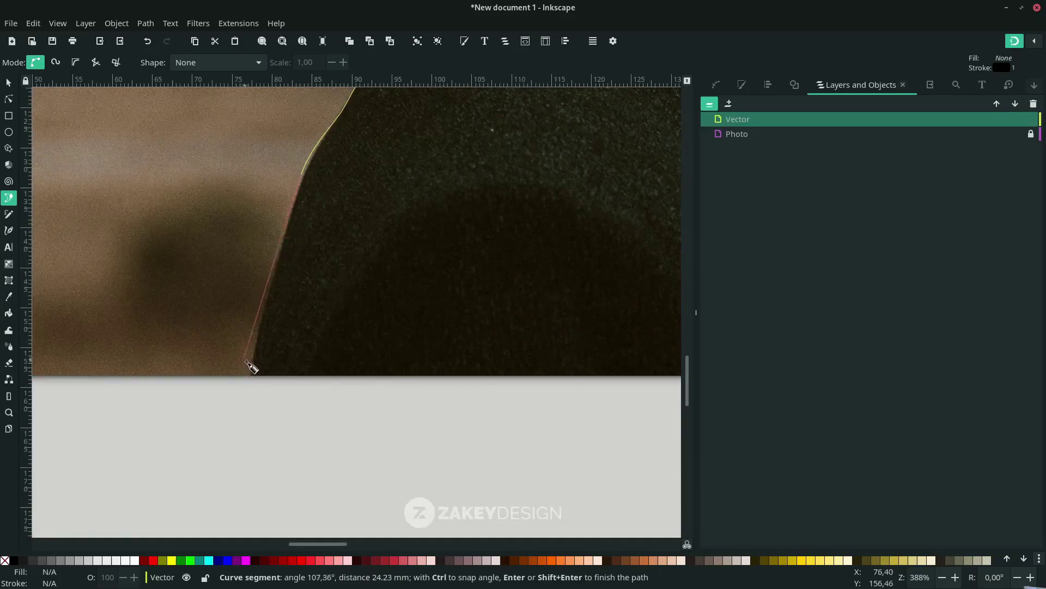
pyautogui.moveTo(253, 374); pyautogui.dragTo(243, 455)
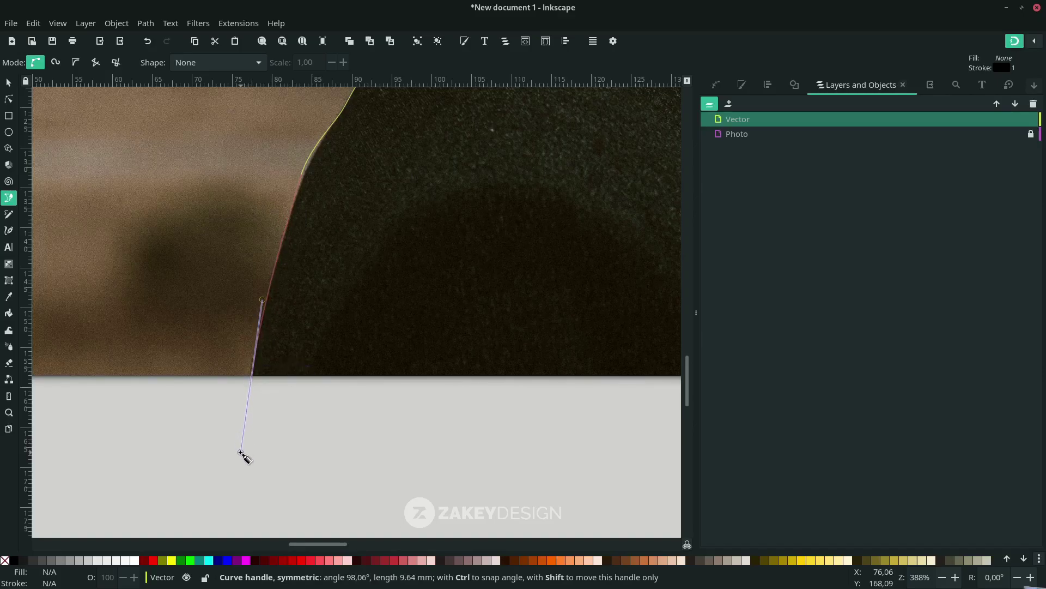
pyautogui.moveTo(243, 455); pyautogui.dragTo(259, 422)
pyautogui.moveTo(276, 375); pyautogui.dragTo(280, 382)
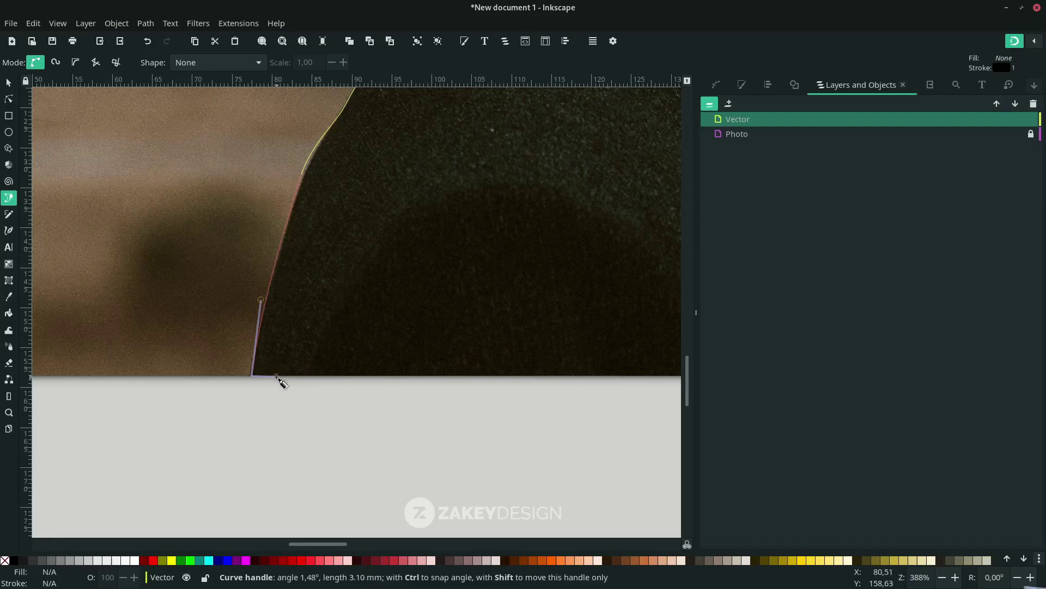
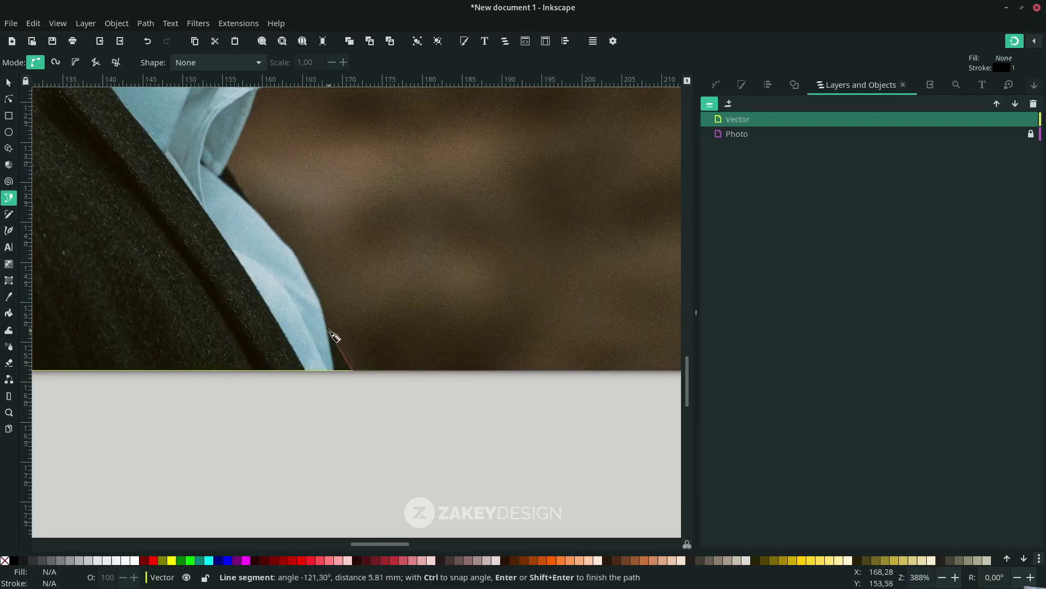
pyautogui.scroll(1, 334, 336)
pyautogui.scroll(1, 367, 292)
pyautogui.scroll(1, 316, 269)
pyautogui.scroll(1, 250, 303)
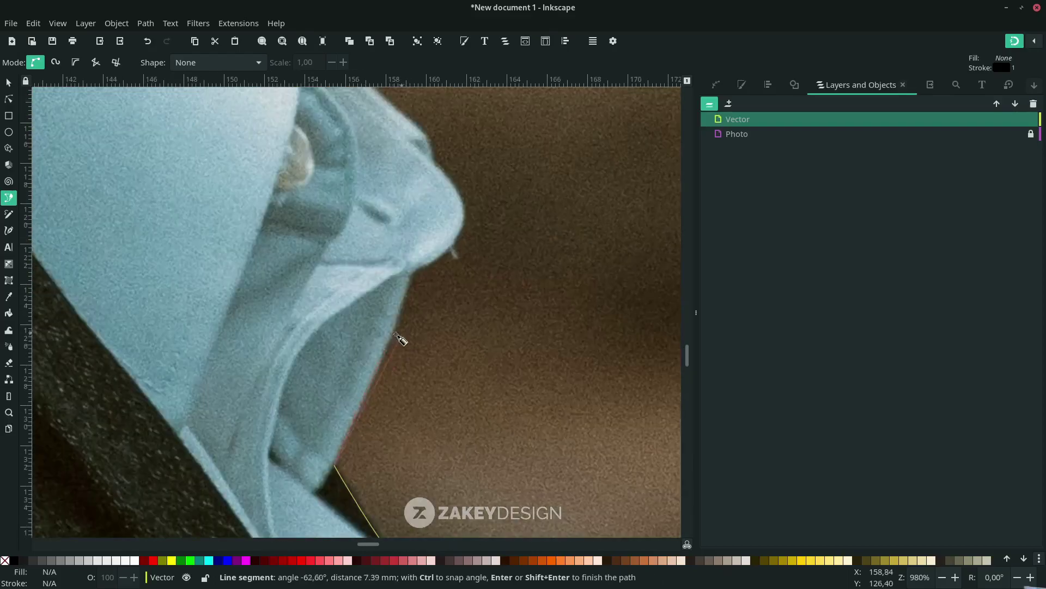
pyautogui.scroll(3, 401, 339)
# Trace the profile with the Pen tool from the shirt collar up through the jagged hair.
pyautogui.click(433, 262)
pyautogui.scroll(5, 404, 285)
pyautogui.click(319, 334)
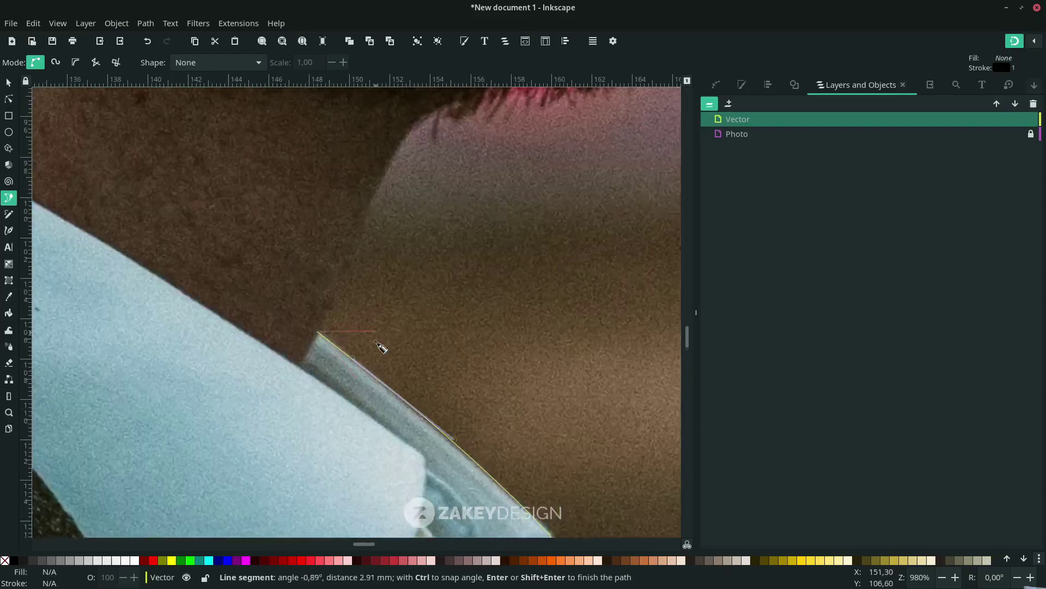
pyautogui.scroll(3, 380, 346)
pyautogui.scroll(3, 351, 327)
pyautogui.hscroll(2, 300, 351)
pyautogui.click(327, 360)
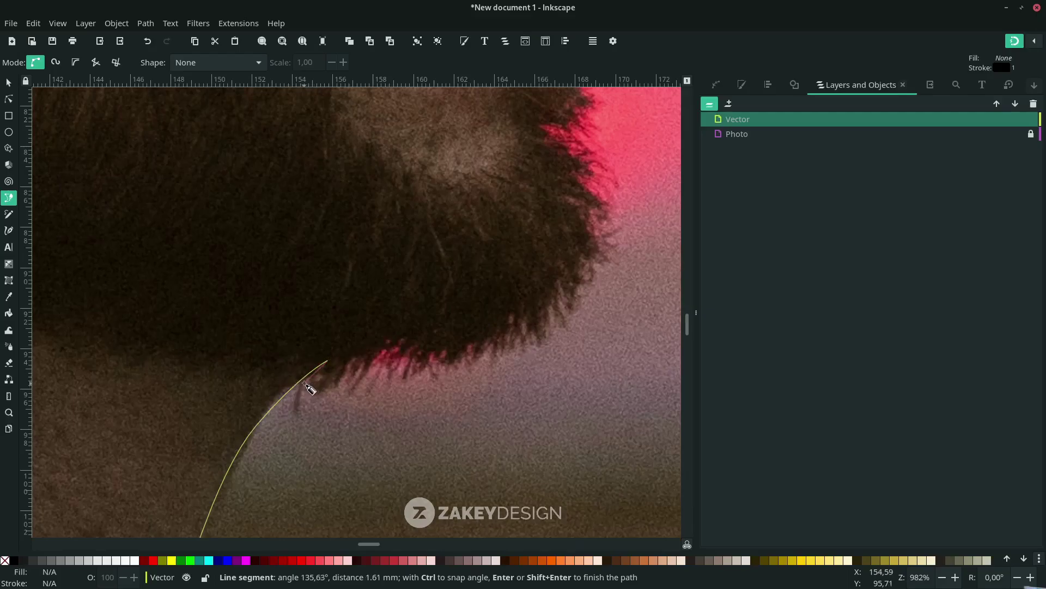
pyautogui.moveTo(302, 389)
pyautogui.mouseDown()
pyautogui.moveTo(298, 403)
pyautogui.moveTo(351, 409)
pyautogui.mouseUp()
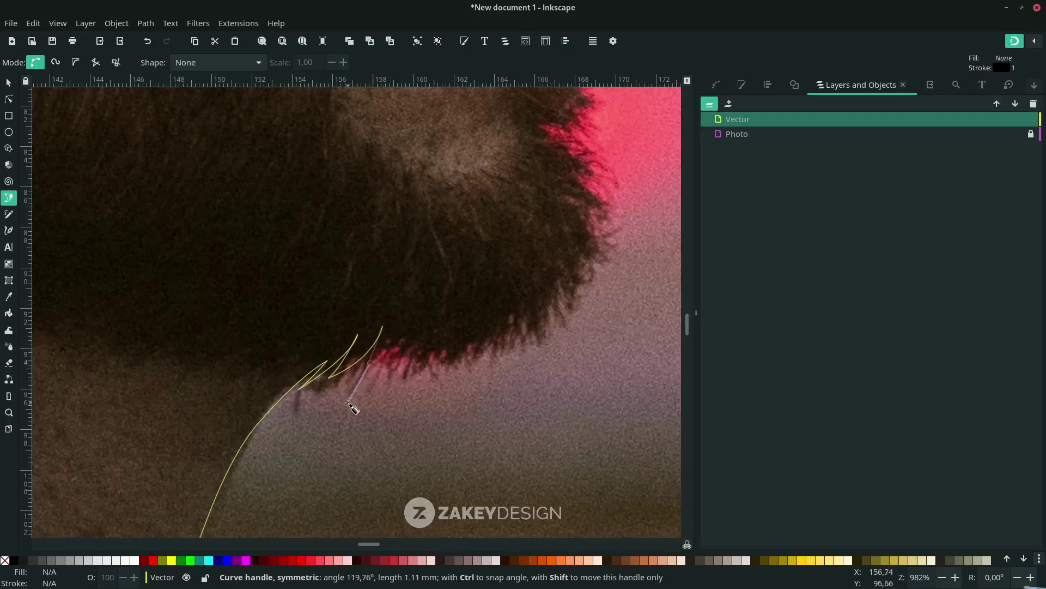
pyautogui.moveTo(398, 330); pyautogui.dragTo(417, 308)
pyautogui.click(413, 332)
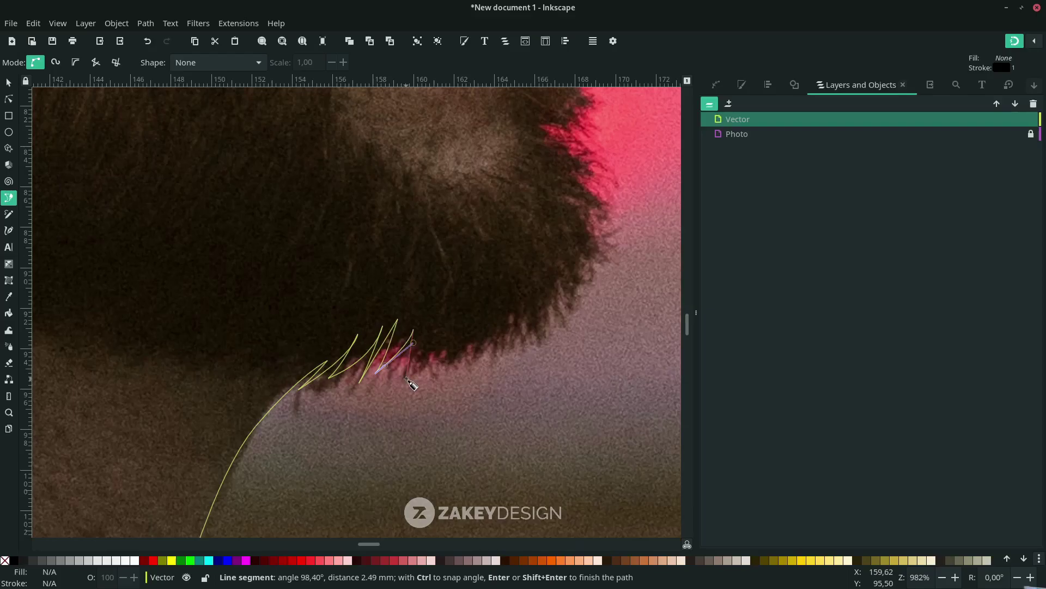
pyautogui.press('BackSpace')
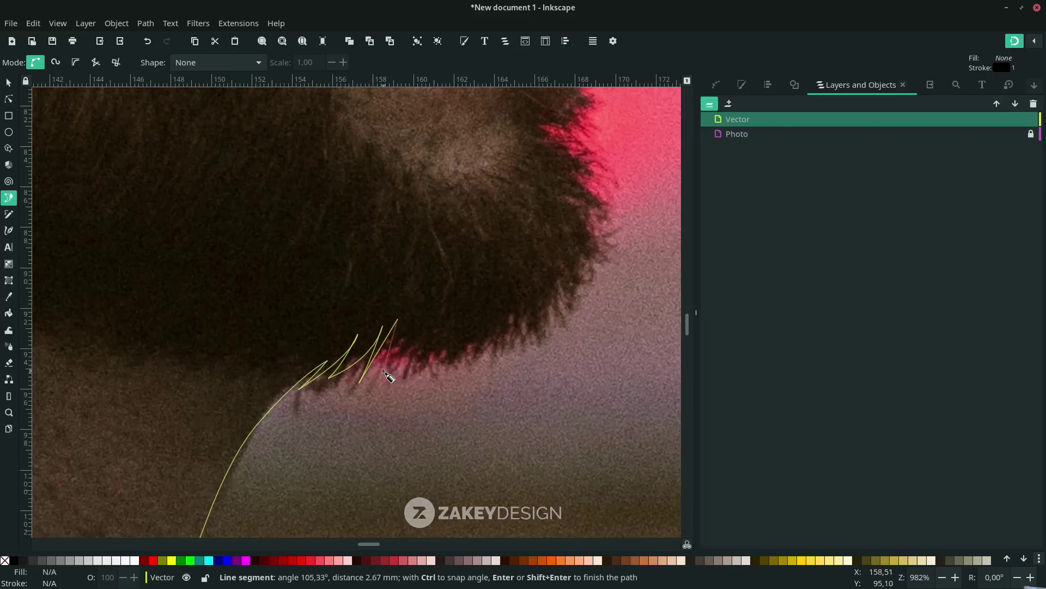
pyautogui.moveTo(381, 365)
pyautogui.mouseDown()
pyautogui.moveTo(374, 392)
pyautogui.moveTo(401, 392)
pyautogui.moveTo(440, 364)
pyautogui.mouseUp()
pyautogui.click(408, 327)
pyautogui.scroll(3, 409, 384)
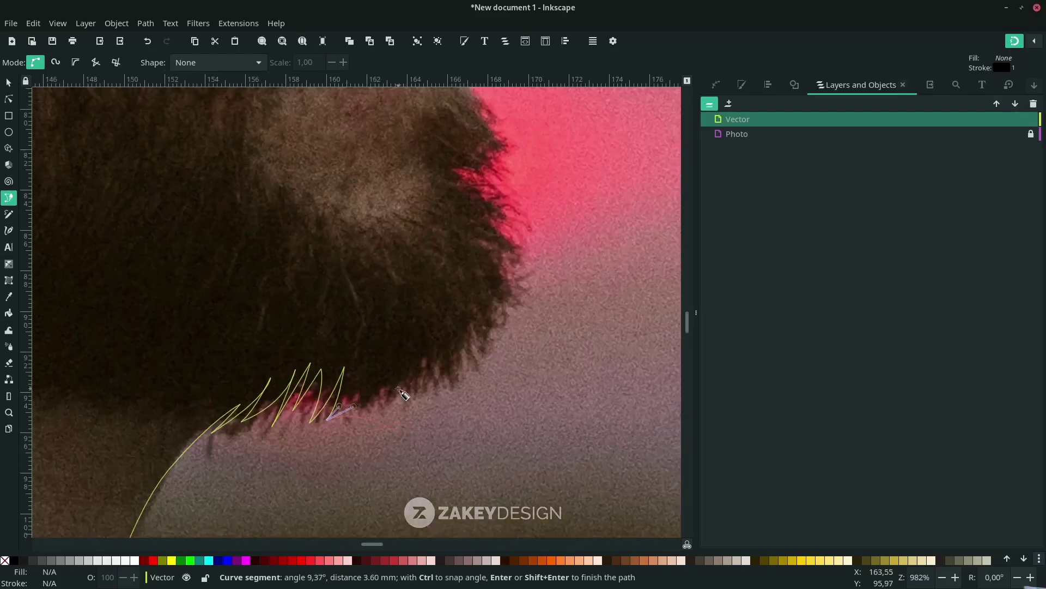
pyautogui.hscroll(3, 384, 408)
pyautogui.scroll(1, 360, 430)
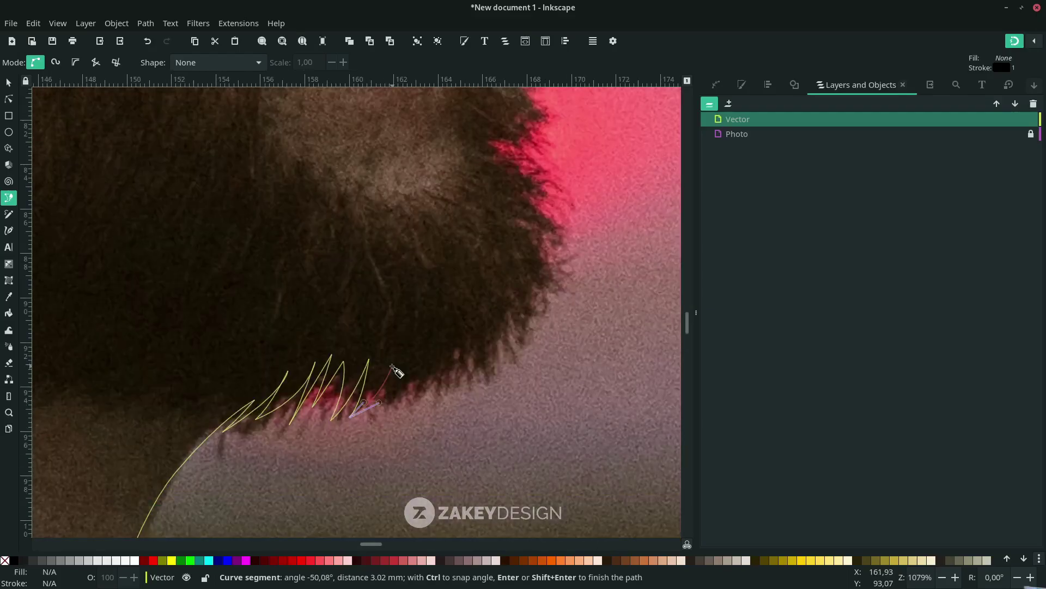
# Continue the outline along the jagged beard spikes and chin tufts.
pyautogui.click(392, 365)
pyautogui.hscroll(2, 391, 398)
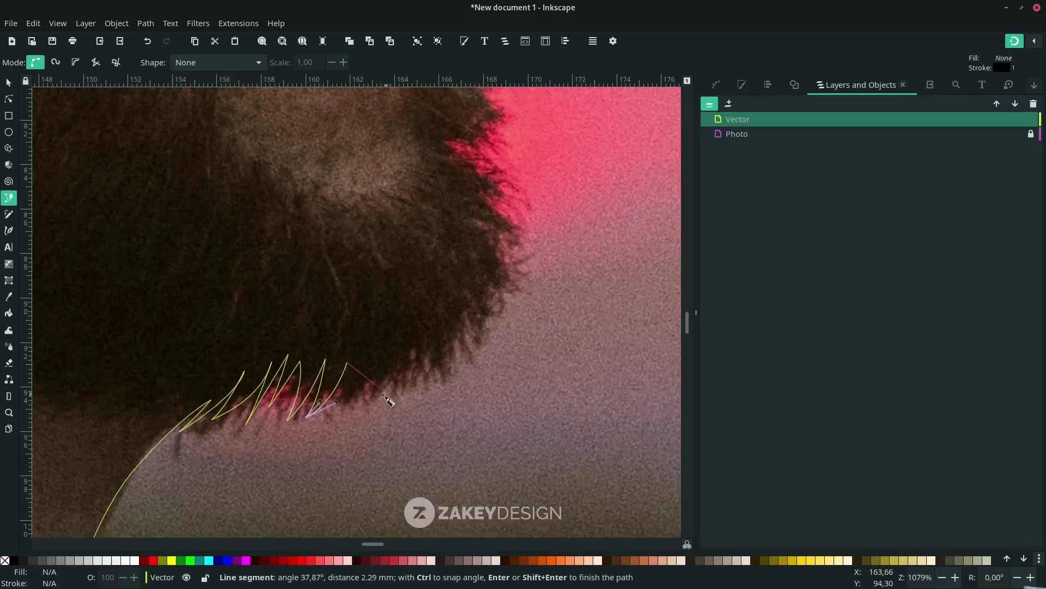
pyautogui.moveTo(350, 390); pyautogui.dragTo(327, 427)
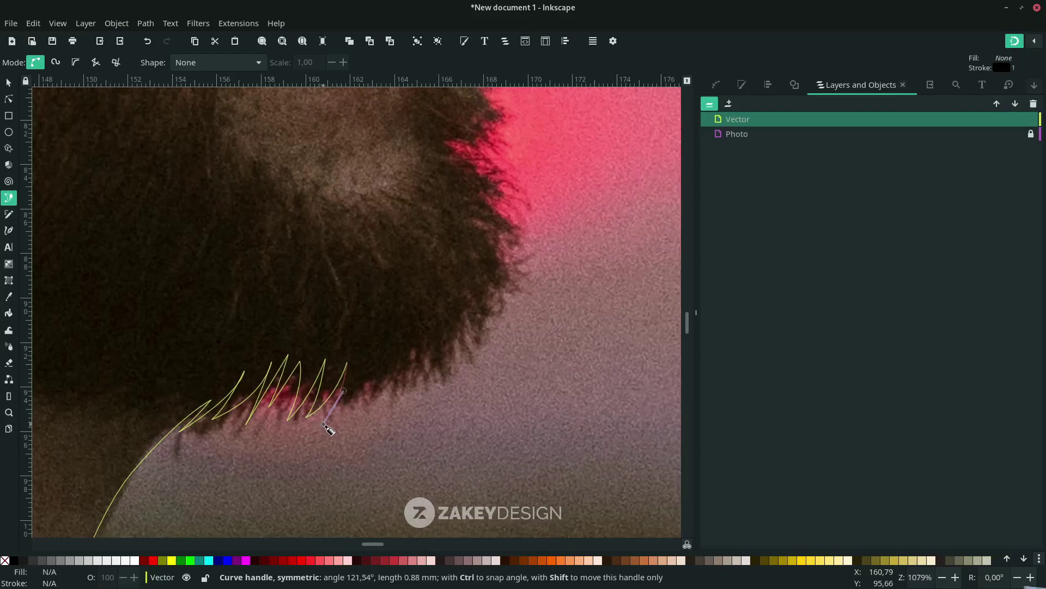
pyautogui.click(384, 346)
pyautogui.click(443, 333)
pyautogui.click(454, 390)
pyautogui.scroll(4, 457, 384)
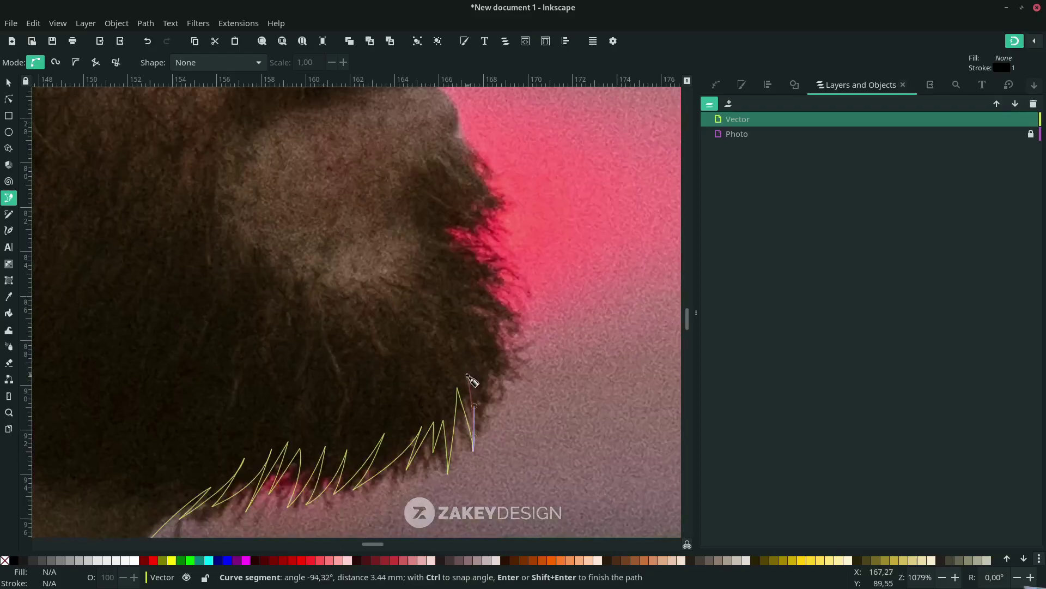
pyautogui.moveTo(456, 388); pyautogui.dragTo(496, 421)
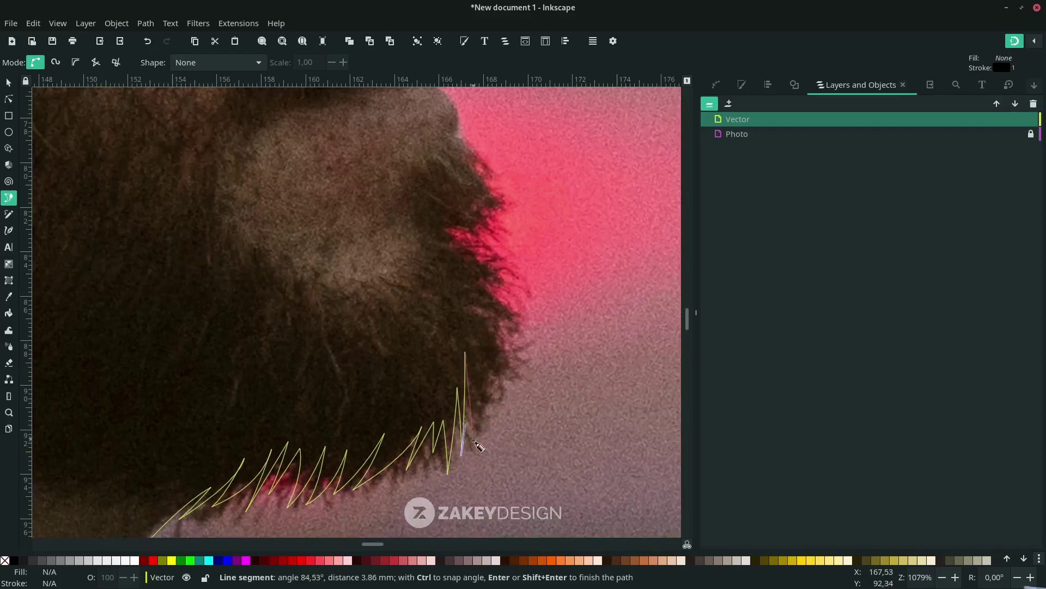
pyautogui.click(440, 217)
pyautogui.scroll(4, 474, 311)
pyautogui.click(448, 278)
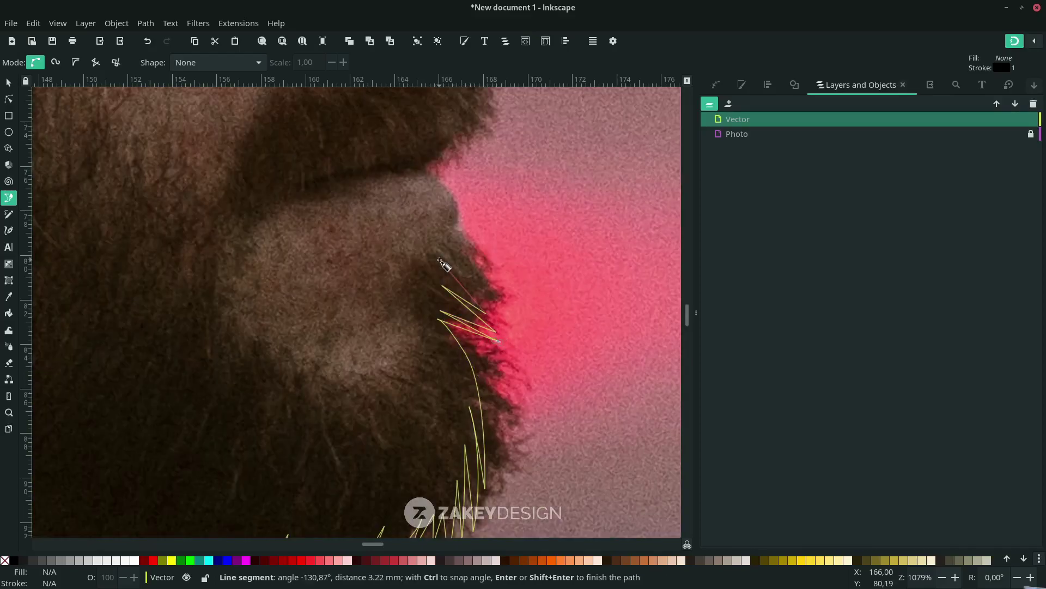
pyautogui.scroll(3, 444, 263)
pyautogui.click(501, 384)
pyautogui.click(468, 333)
# Trace the lip, mustache and nose up to the brow, and finish the path.
pyautogui.moveTo(448, 305)
pyautogui.mouseDown()
pyautogui.moveTo(478, 260)
pyautogui.moveTo(483, 229)
pyautogui.mouseUp()
pyautogui.scroll(-1, 456, 280)
pyautogui.click(431, 310)
pyautogui.click(490, 262)
pyautogui.click(450, 208)
pyautogui.click(440, 193)
pyautogui.scroll(3, 459, 182)
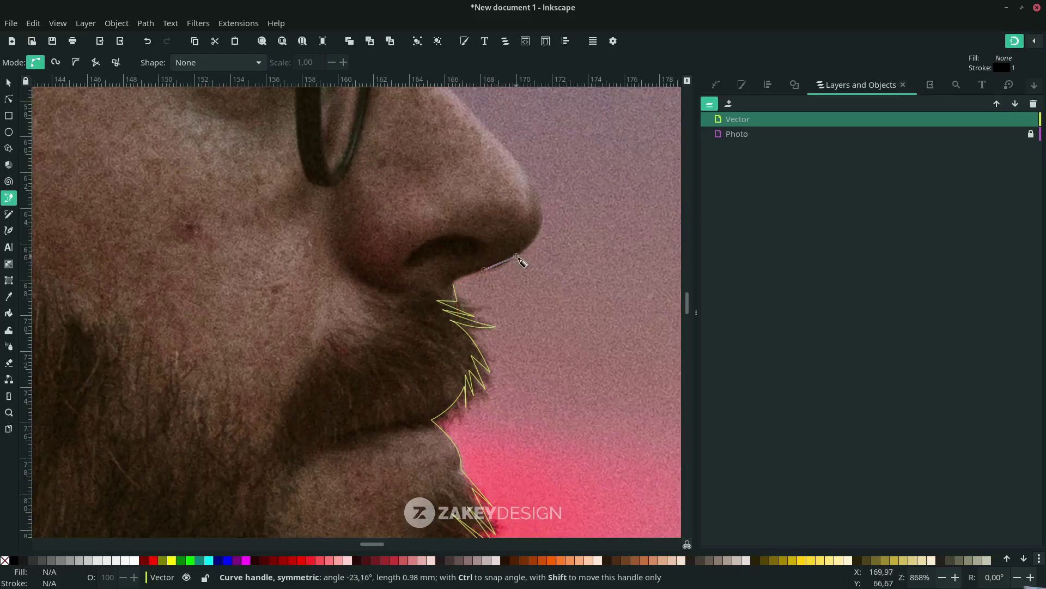
pyautogui.click(531, 279)
pyautogui.scroll(2, 519, 262)
pyautogui.click(439, 237)
pyautogui.scroll(1, 439, 236)
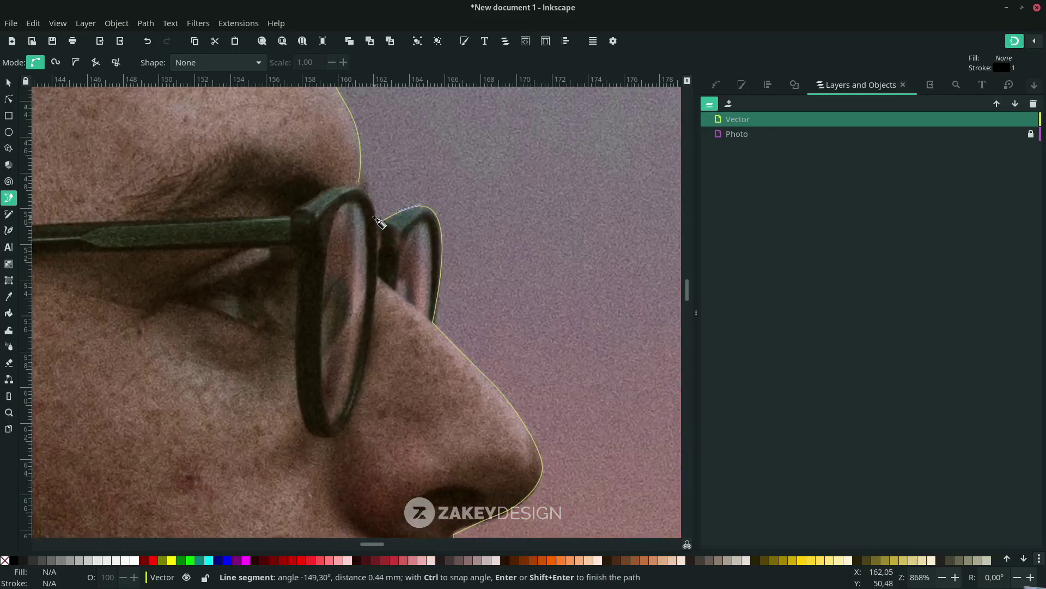
pyautogui.press('Return')
pyautogui.press('5')
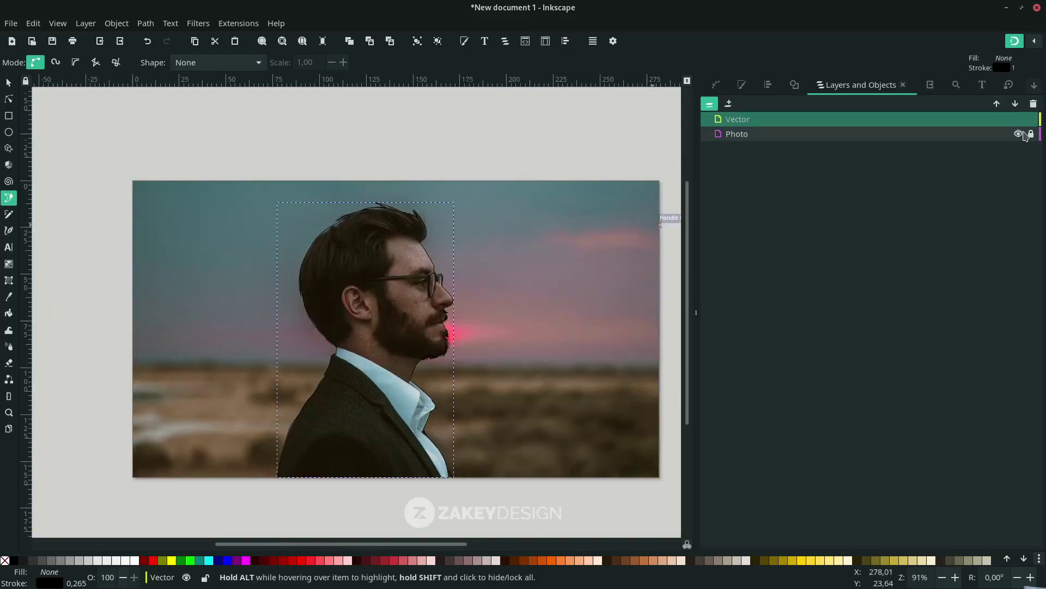
# Hide the Photo layer, fill the traced profile solid black, and deselect it.
pyautogui.click(1019, 135)
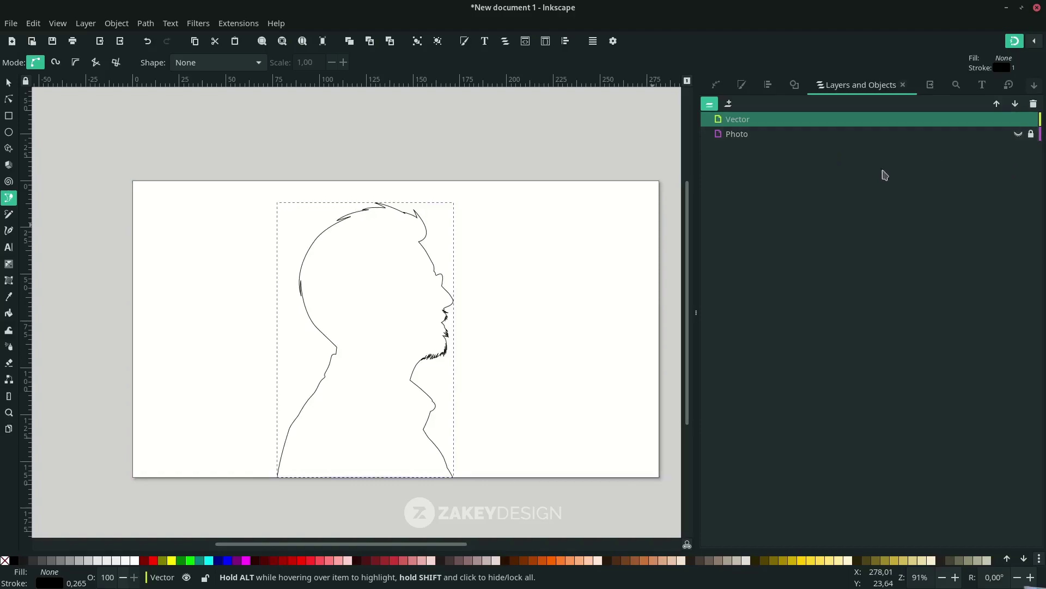
pyautogui.scroll(-1, 384, 283)
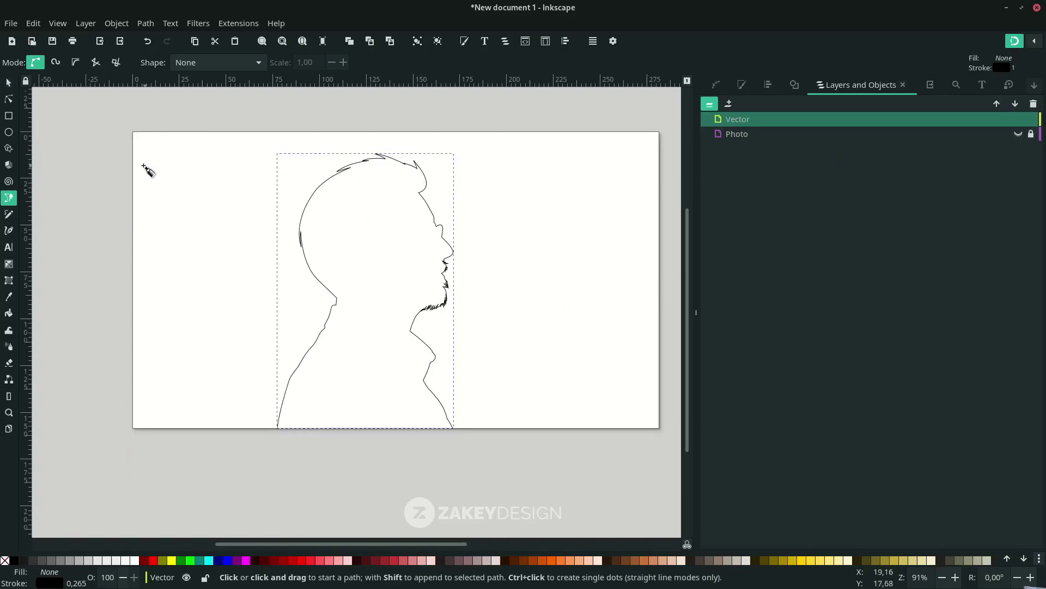
pyautogui.rightClick(55, 572)
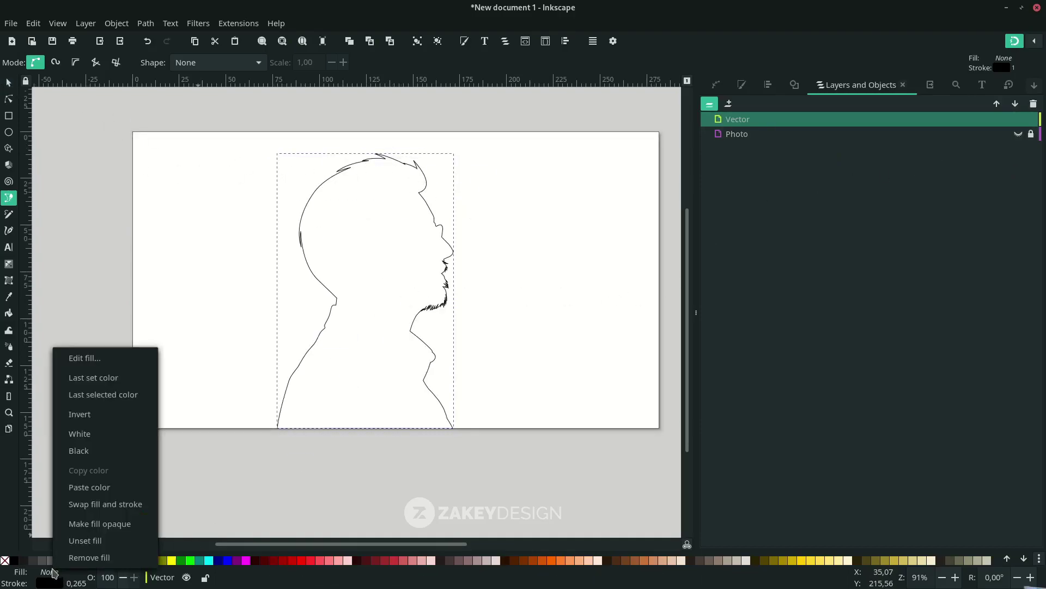
pyautogui.click(128, 510)
pyautogui.press('s')
pyautogui.click(265, 347)
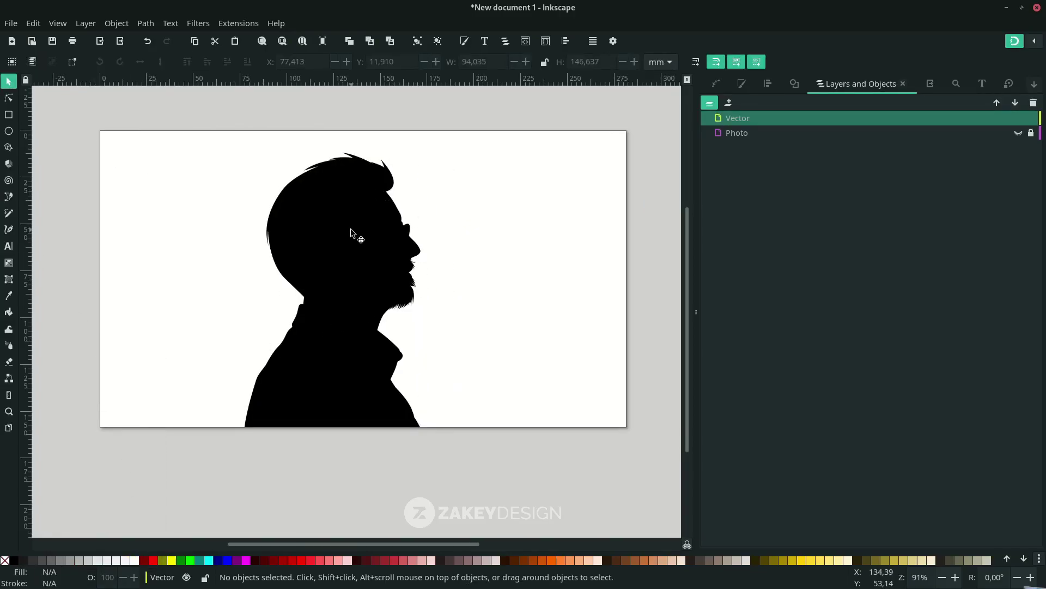
pyautogui.scroll(1, 350, 236)
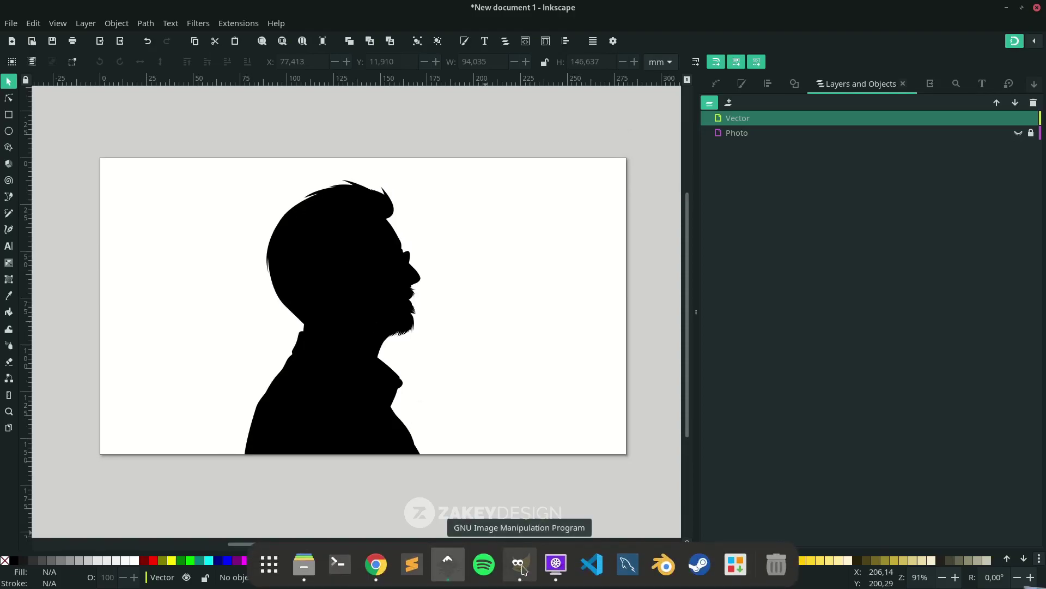
# In GIMP, hide the lower layers so only the cut-out copy layer is visible.
pyautogui.click(523, 570)
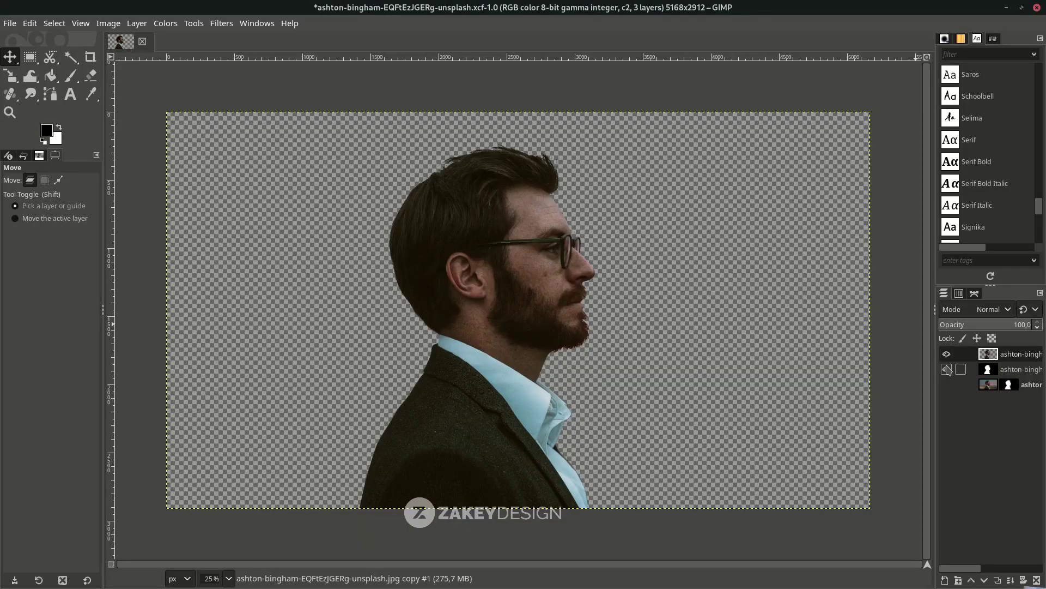
pyautogui.click(947, 384)
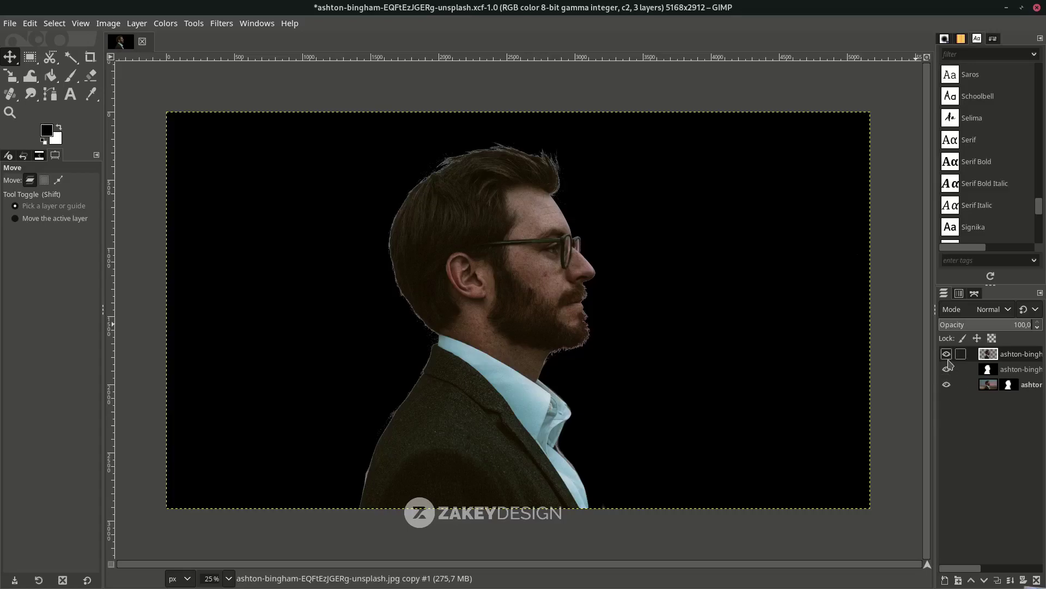
pyautogui.click(947, 368)
pyautogui.keyDown('shift'); pyautogui.click(946, 353); pyautogui.keyUp('shift')
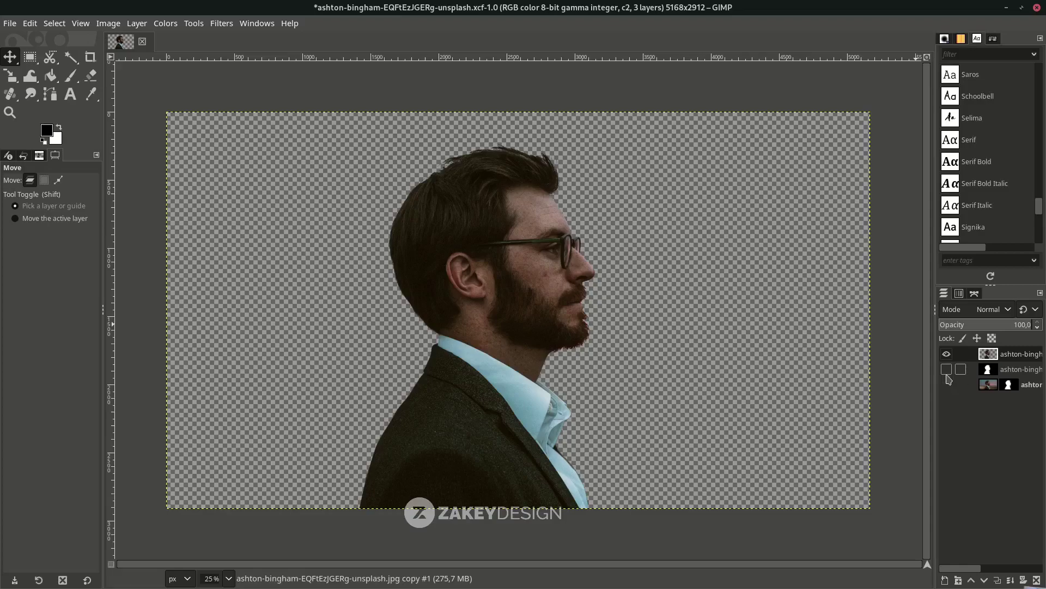
pyautogui.click(947, 354)
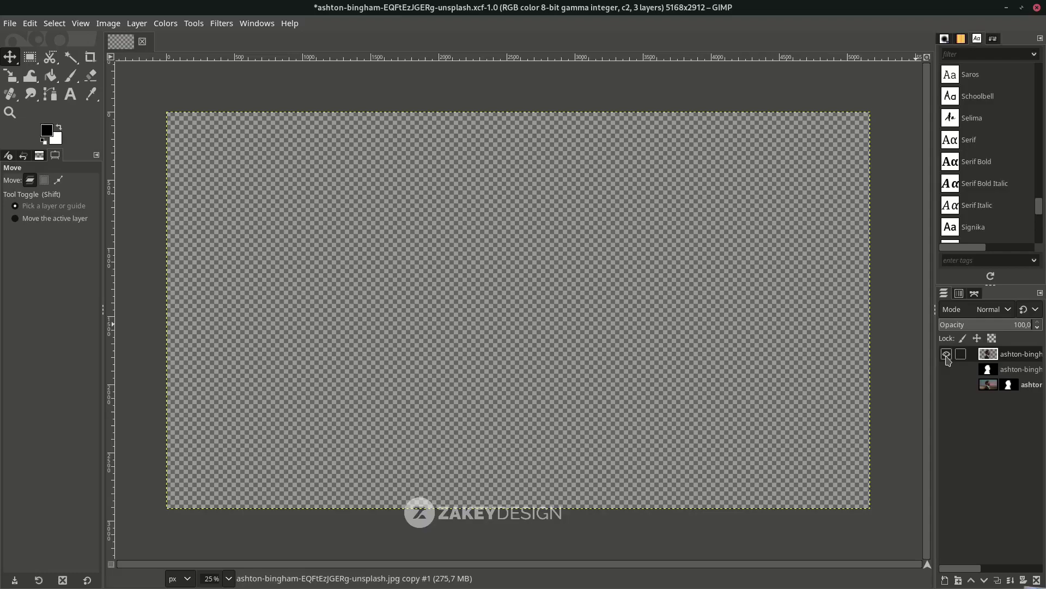
# Fill the cut-out layer's alpha selection with black foreground colour, then select none.
pyautogui.rightClick(1010, 353)
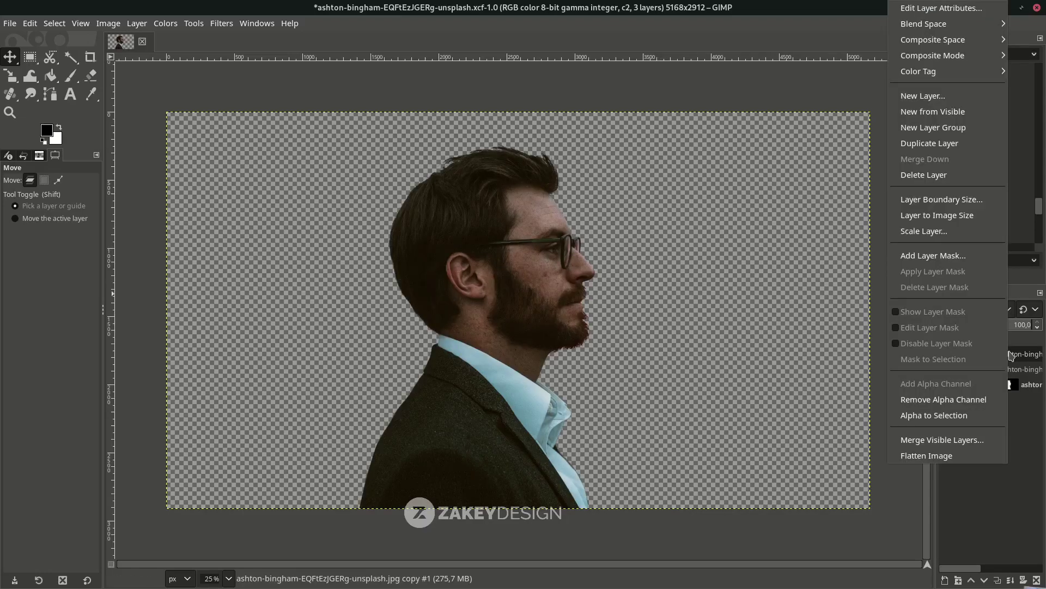
pyautogui.click(990, 416)
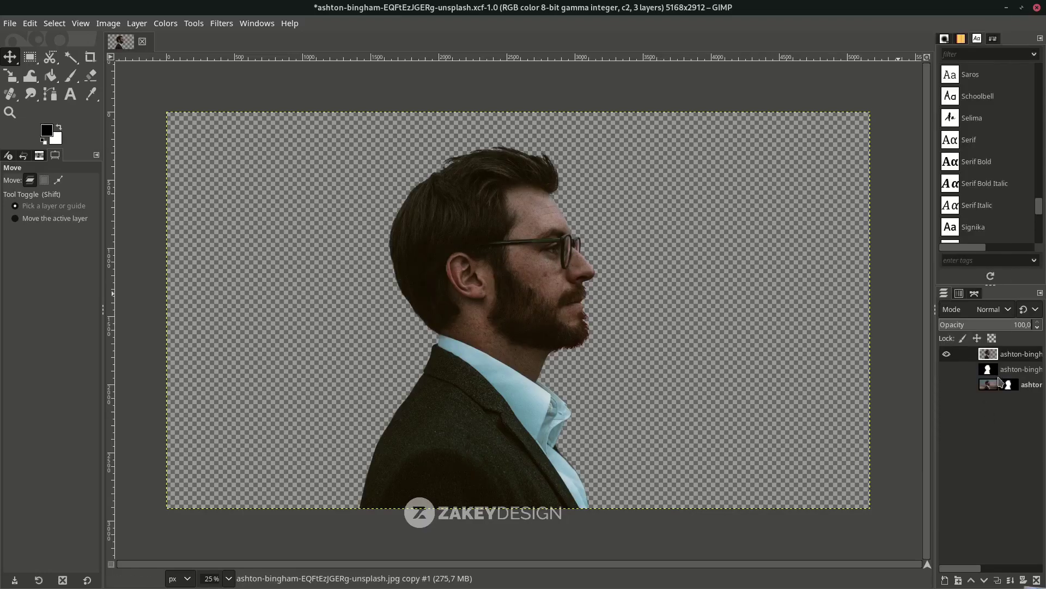
pyautogui.click(29, 23)
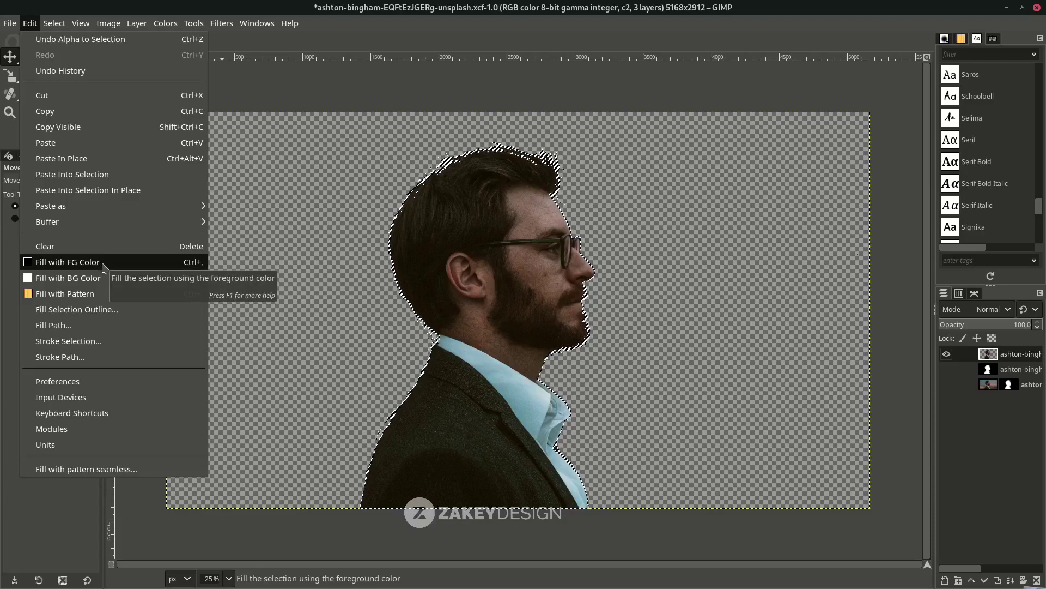
pyautogui.click(103, 265)
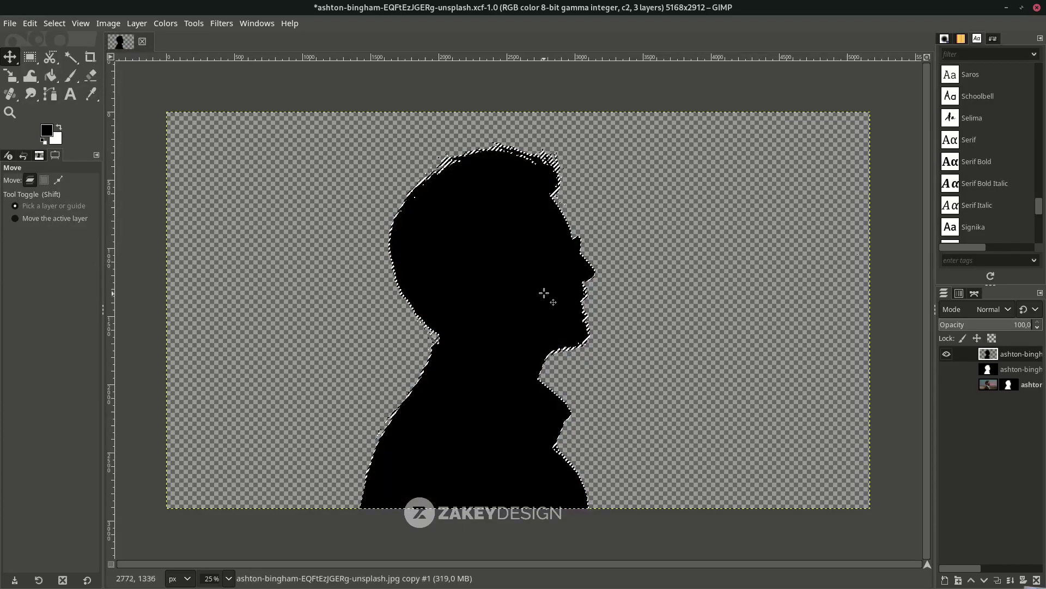
pyautogui.click(54, 23)
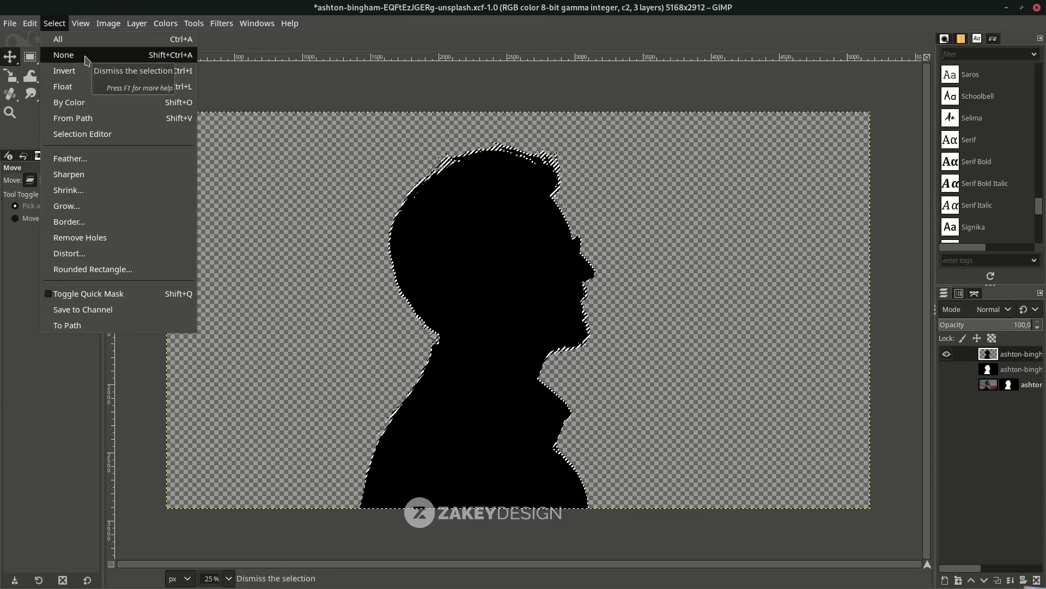
pyautogui.click(64, 54)
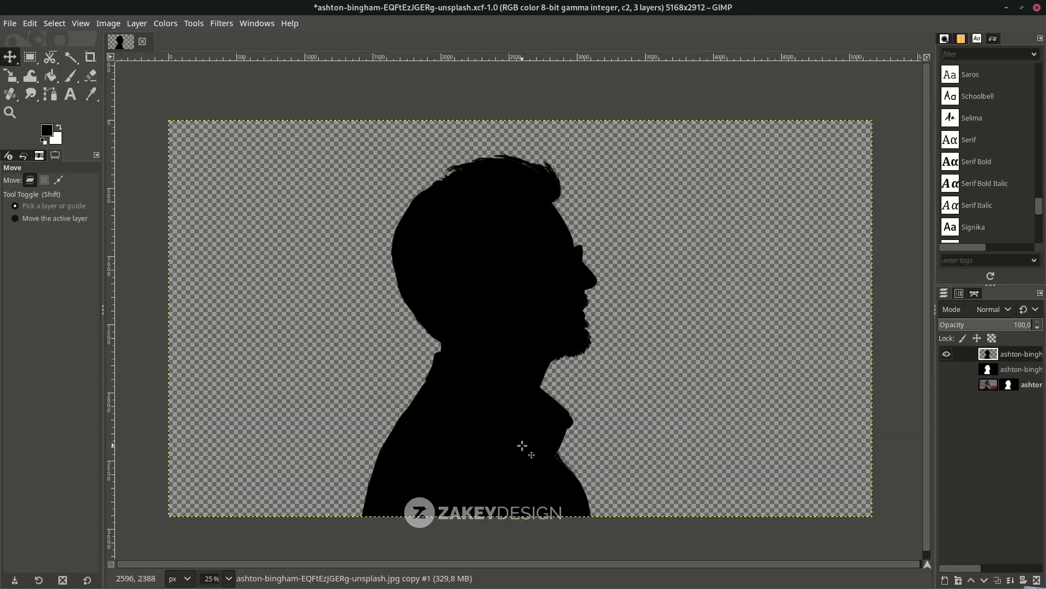
pyautogui.scroll(1, 511, 385)
pyautogui.scroll(2, 511, 385)
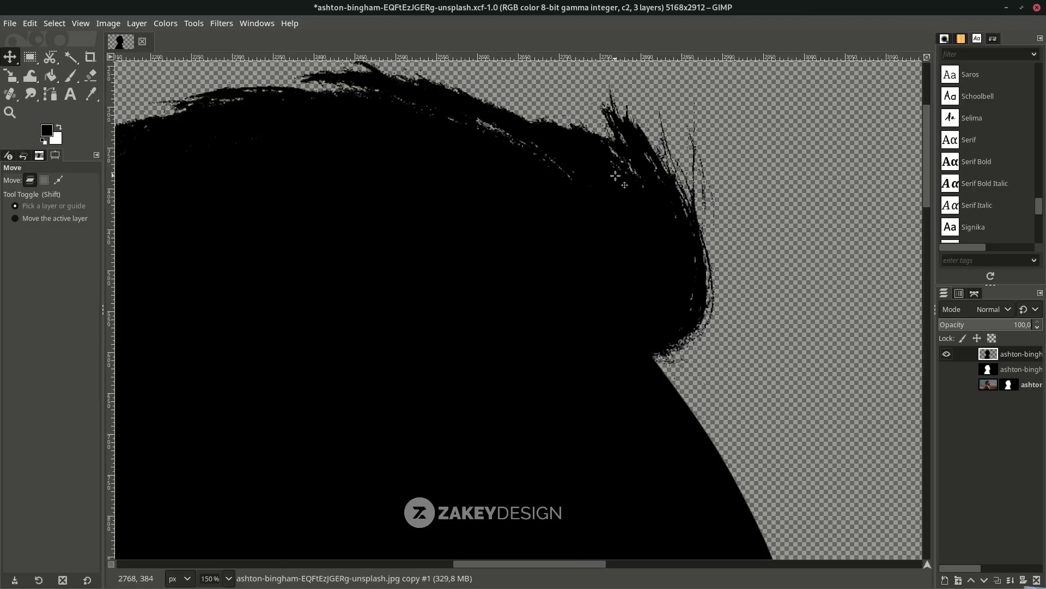
pyautogui.scroll(2, 540, 261)
pyautogui.scroll(4, 535, 181)
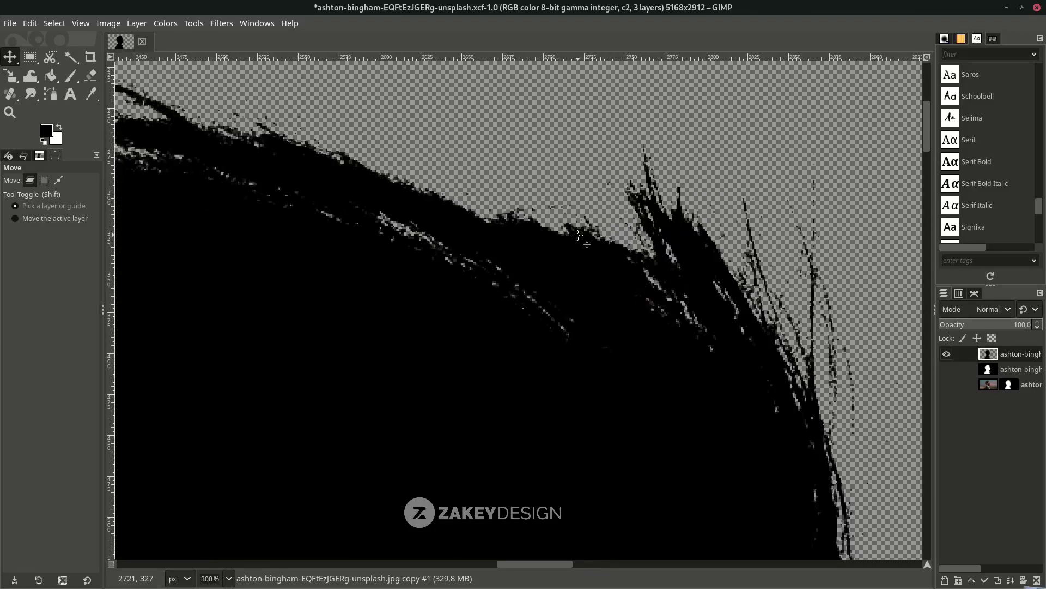
pyautogui.hscroll(-3, 441, 195)
# Fit the image to the window and export the silhouette as PNG, keeping its name.
pyautogui.hotkey('shift', 'ctrl', 'j')
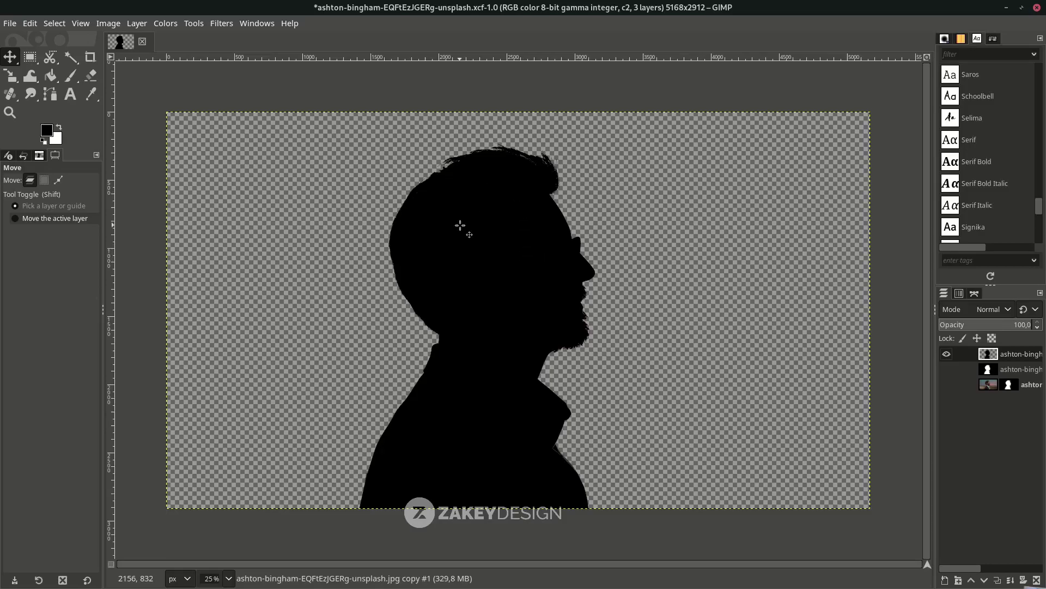
pyautogui.click(10, 23)
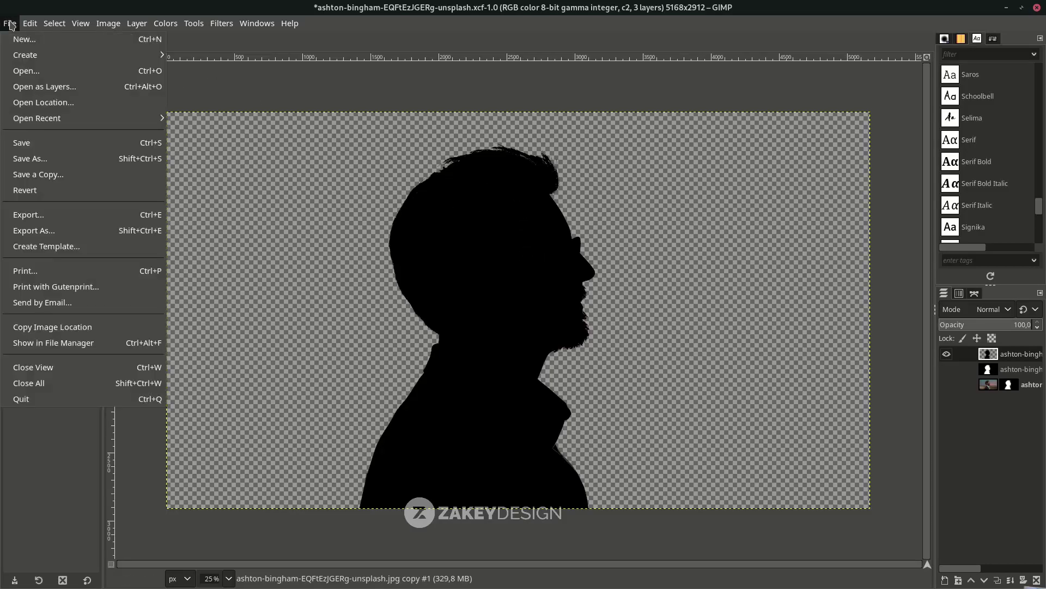
pyautogui.click(72, 218)
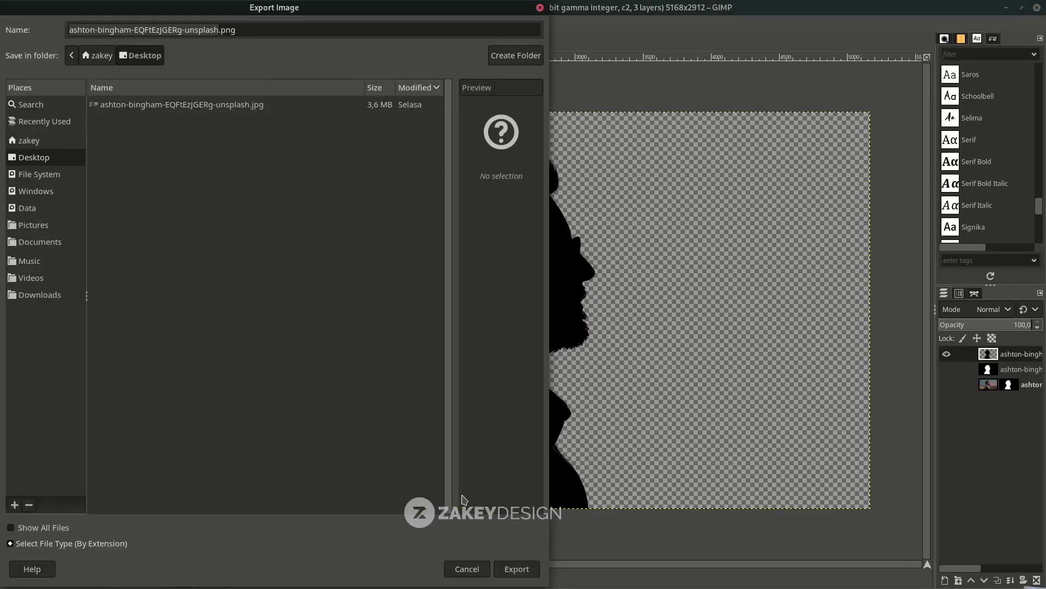
pyautogui.doubleClick(242, 35)
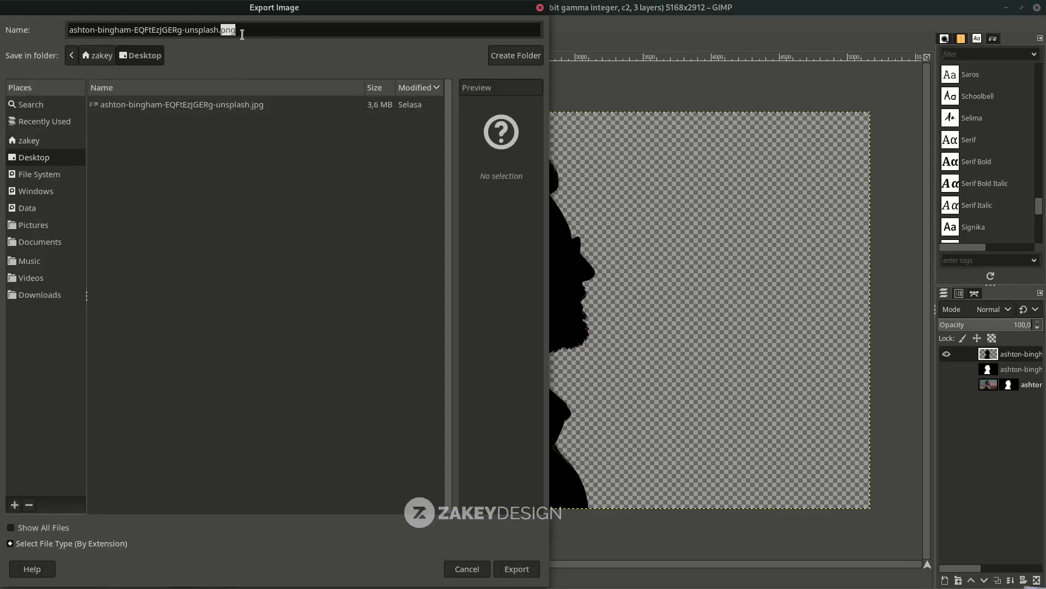
pyautogui.click(242, 30)
pyautogui.click(515, 569)
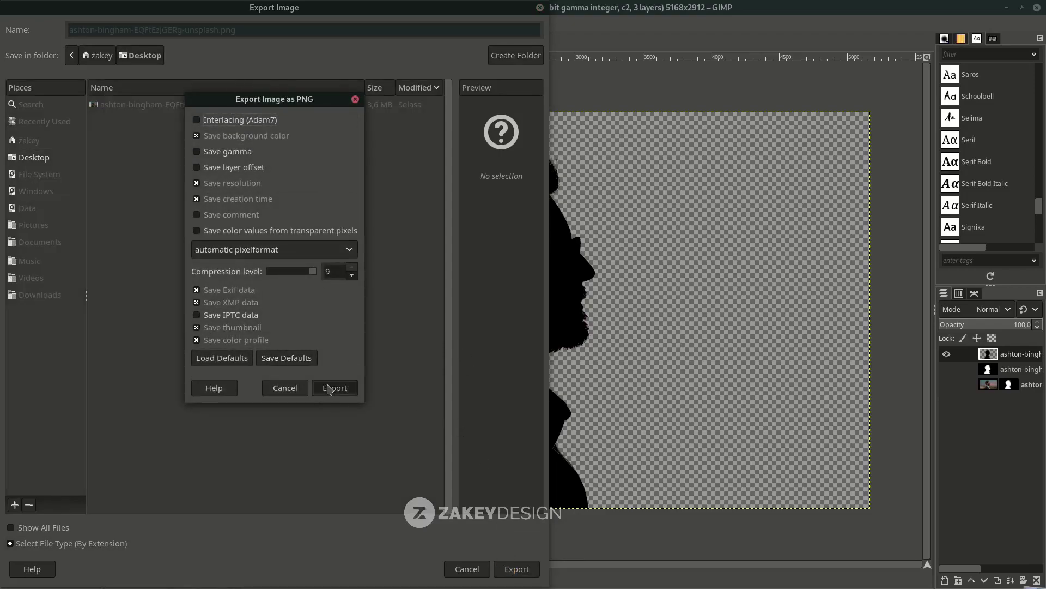
pyautogui.click(332, 388)
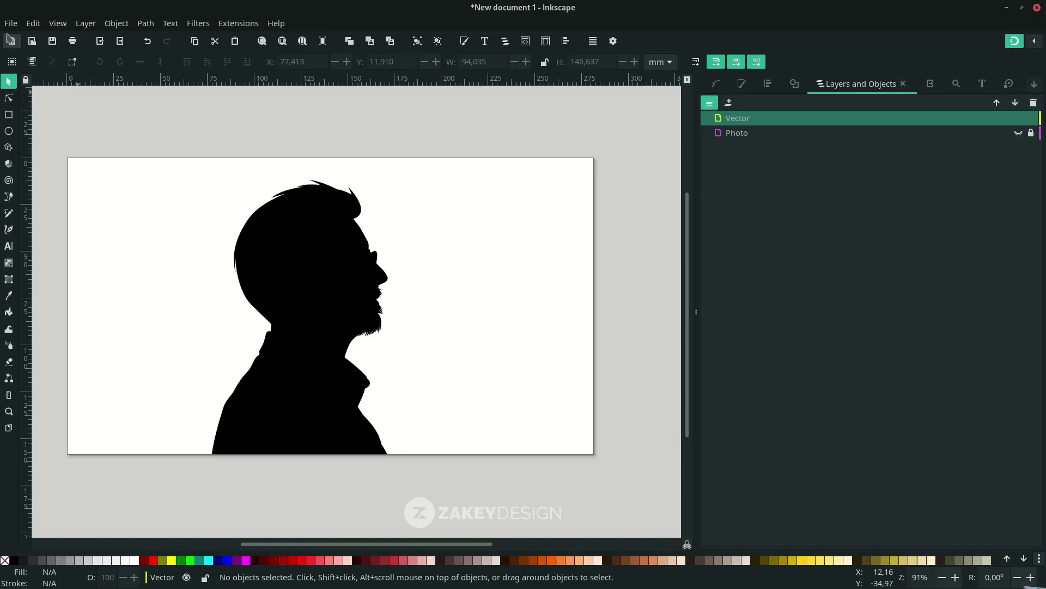
# Import the exported silhouette PNG into the Inkscape drawing.
pyautogui.click(11, 22)
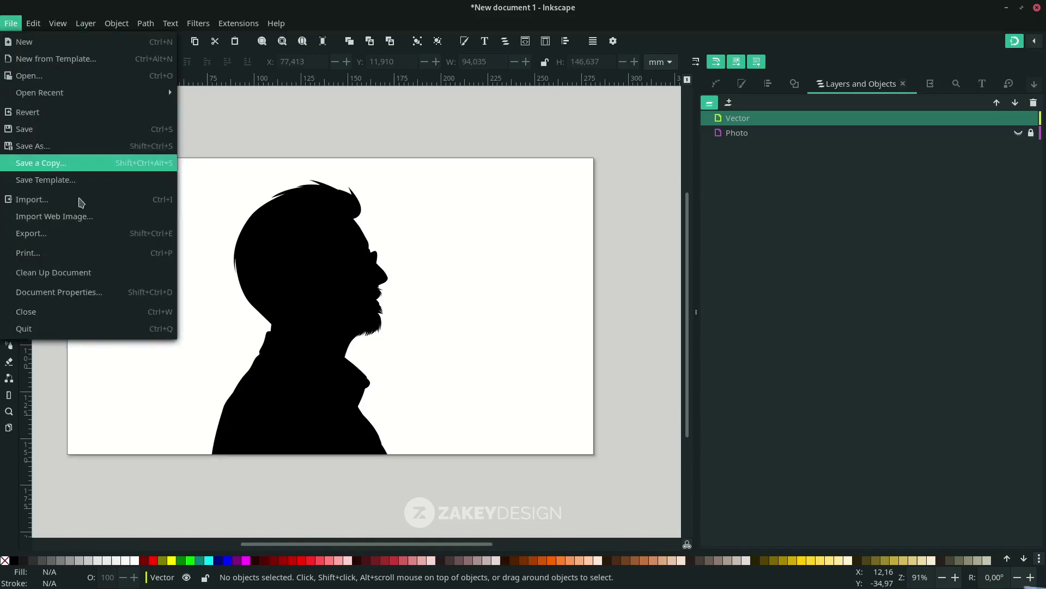
pyautogui.click(82, 200)
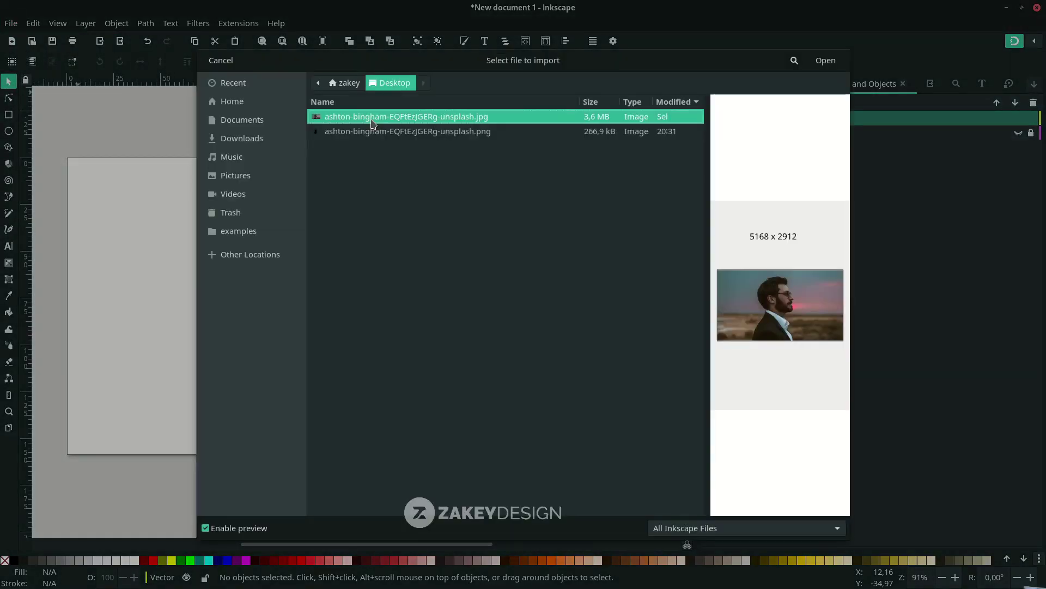
pyautogui.click(390, 133)
pyautogui.doubleClick(397, 135)
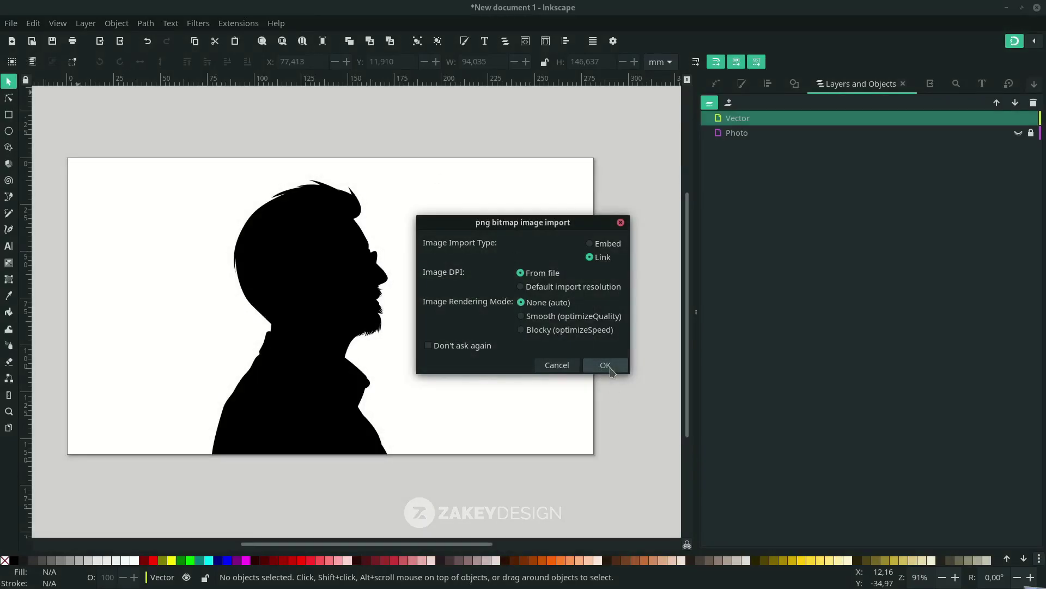
pyautogui.click(610, 371)
pyautogui.press('3')
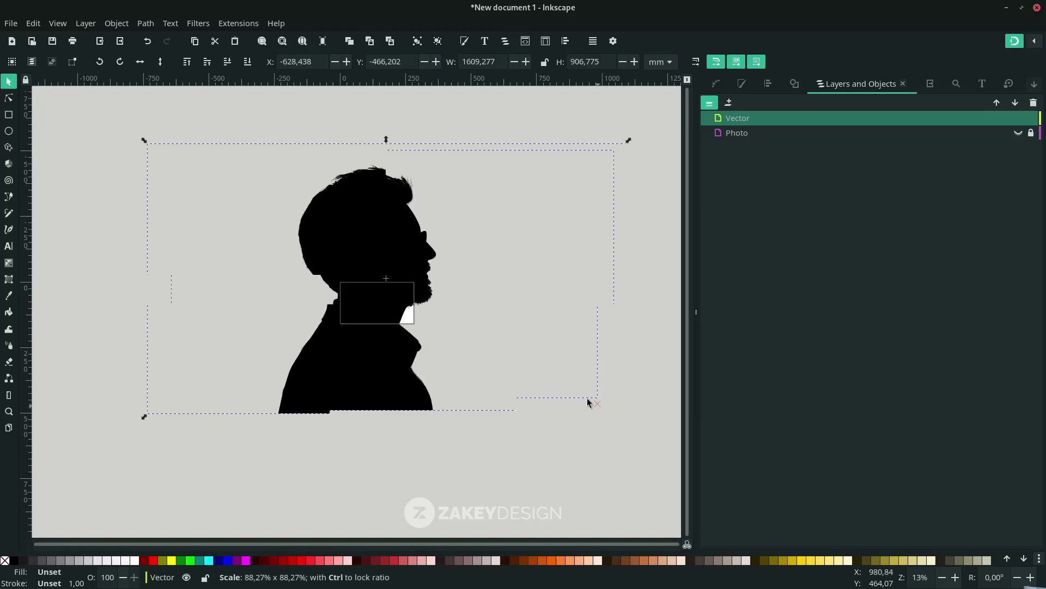
# Shrink the imported silhouette to about quarter size and place it beside the photo page.
pyautogui.moveTo(629, 419); pyautogui.dragTo(447, 336)
pyautogui.scroll(1, 403, 343)
pyautogui.scroll(2, 402, 344)
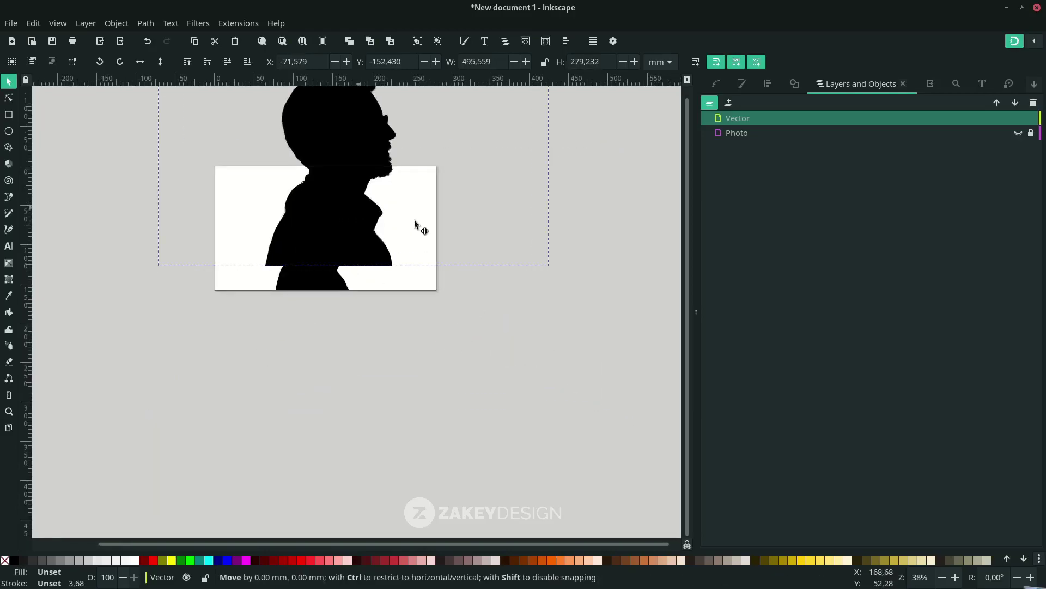
pyautogui.moveTo(417, 226); pyautogui.dragTo(529, 244)
pyautogui.hscroll(2, 529, 243)
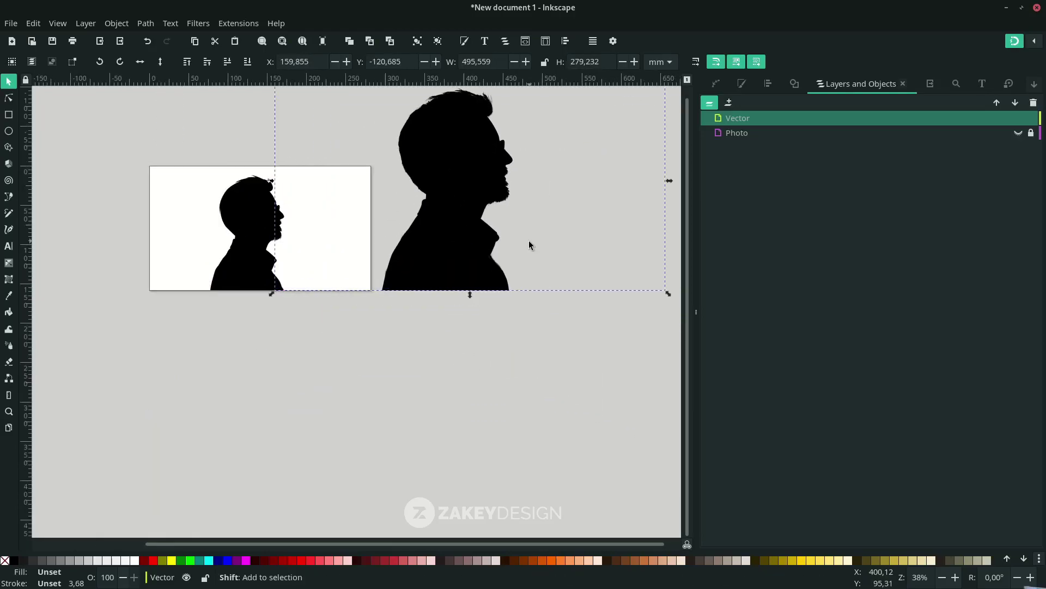
pyautogui.hscroll(4, 540, 205)
pyautogui.scroll(3, 554, 164)
pyautogui.scroll(-1, 541, 156)
pyautogui.scroll(1, 450, 339)
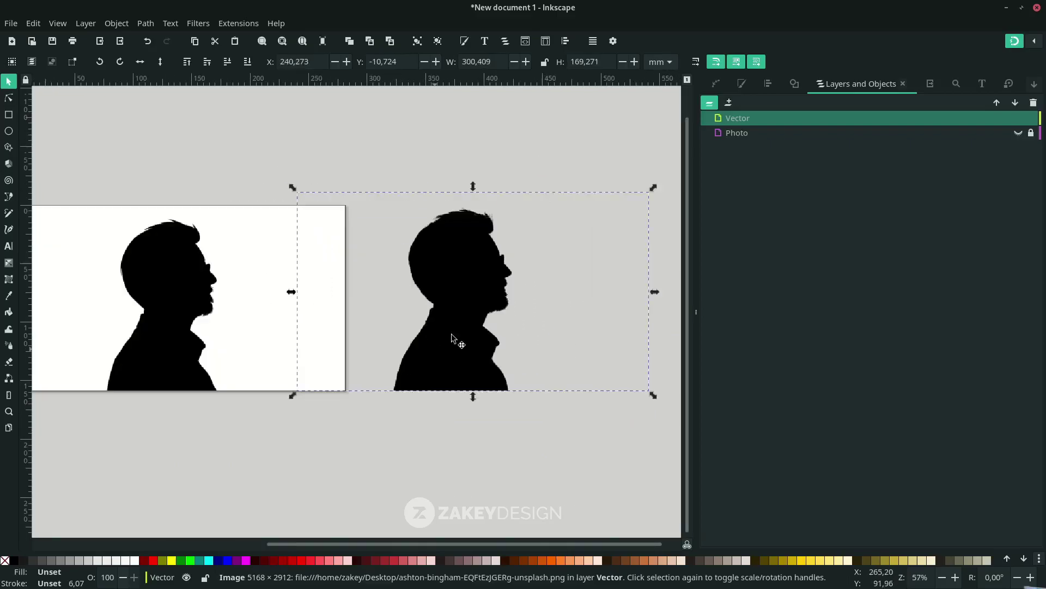
pyautogui.scroll(1, 598, 206)
pyautogui.click(470, 421)
pyautogui.scroll(-1, 414, 332)
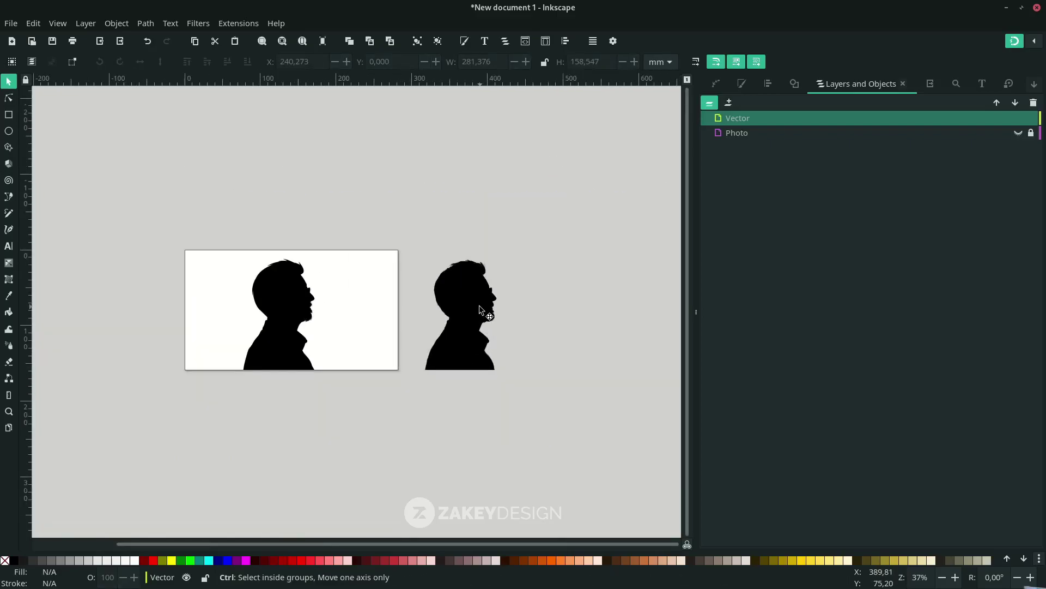
pyautogui.keyDown('ctrl'); pyautogui.scroll(4, 480, 310); pyautogui.keyUp('ctrl')
pyautogui.keyDown('ctrl'); pyautogui.scroll(3, 488, 226); pyautogui.keyUp('ctrl')
pyautogui.keyDown('ctrl'); pyautogui.scroll(3, 488, 229); pyautogui.keyUp('ctrl')
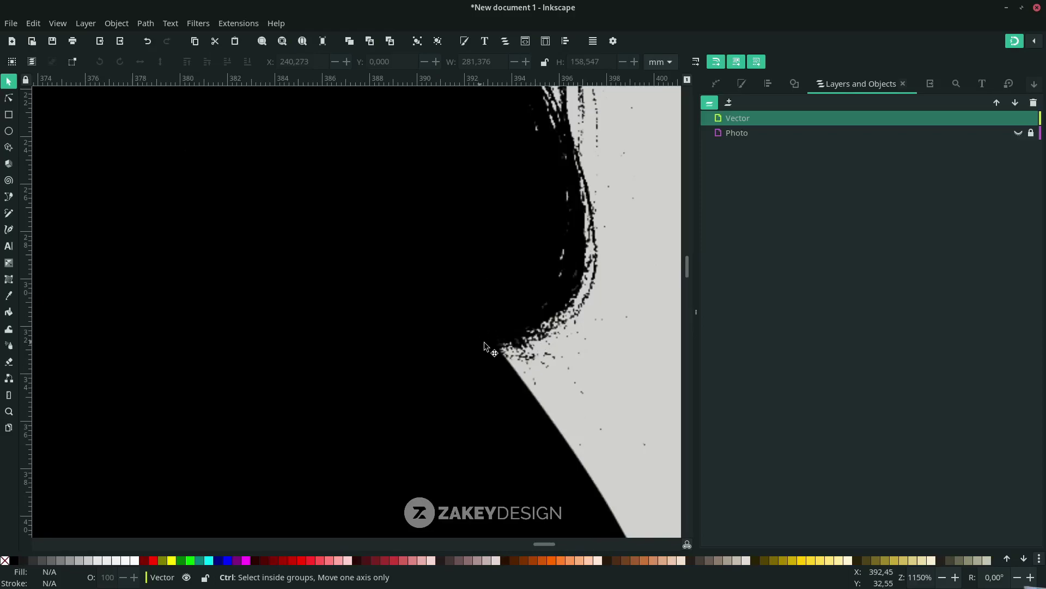
pyautogui.keyDown('ctrl'); pyautogui.scroll(-4, 484, 347); pyautogui.keyUp('ctrl')
pyautogui.keyDown('ctrl'); pyautogui.scroll(-6, 467, 367); pyautogui.keyUp('ctrl')
pyautogui.keyDown('ctrl'); pyautogui.scroll(3, 476, 417); pyautogui.keyUp('ctrl')
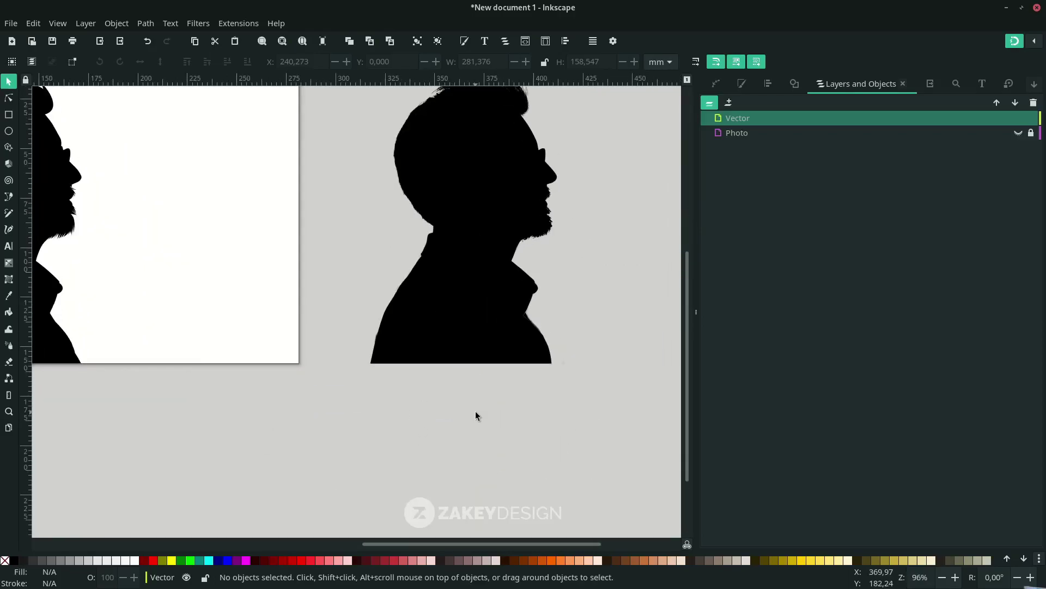
pyautogui.keyDown('ctrl'); pyautogui.scroll(-2, 476, 417); pyautogui.keyUp('ctrl')
# Trace the silhouette image with Trace Bitmap and move the resulting path to the right.
pyautogui.click(434, 378)
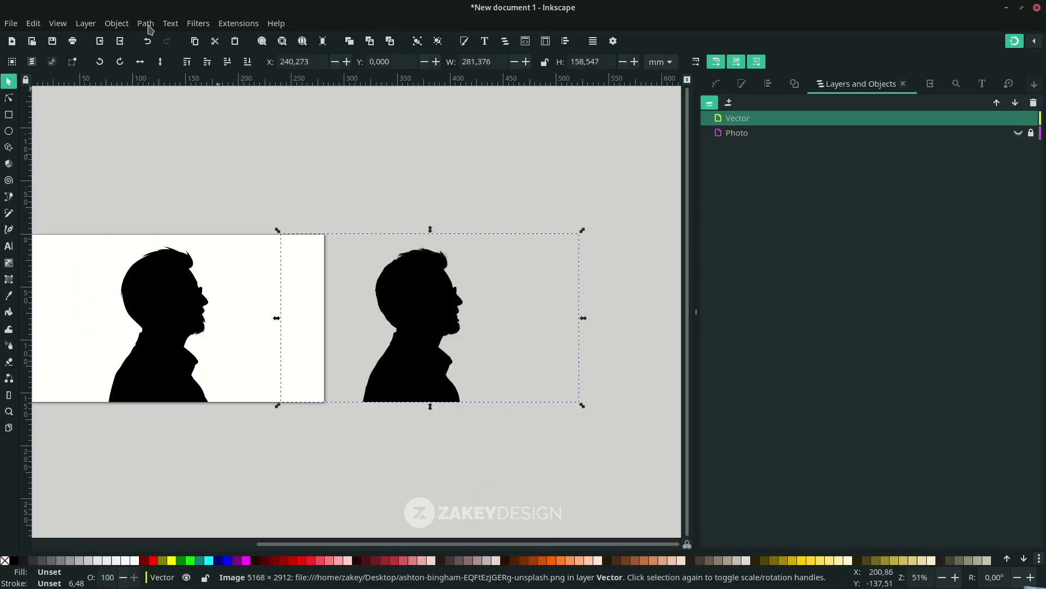
pyautogui.click(145, 22)
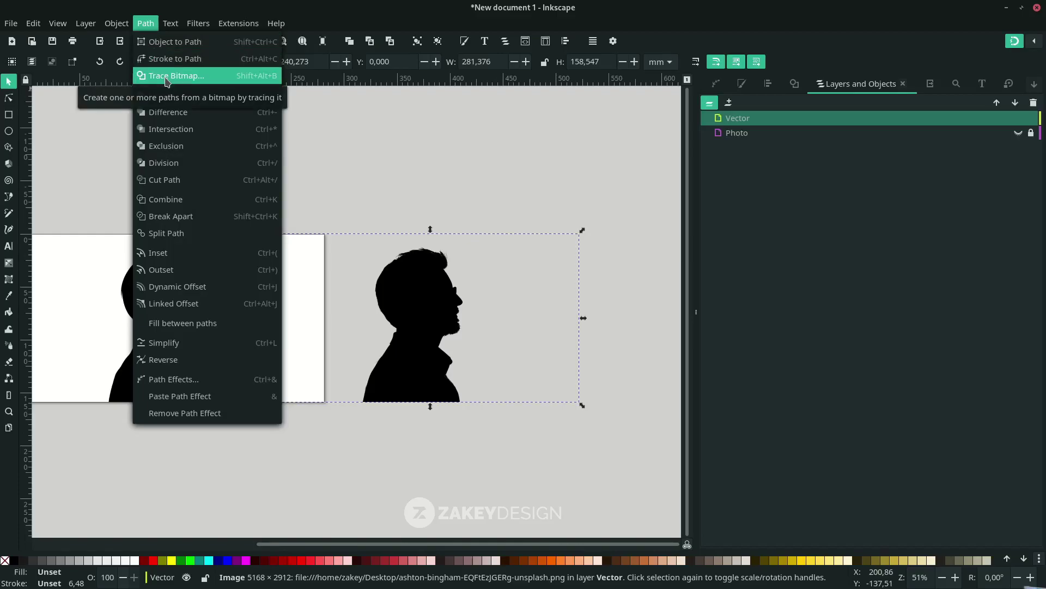
pyautogui.click(167, 75)
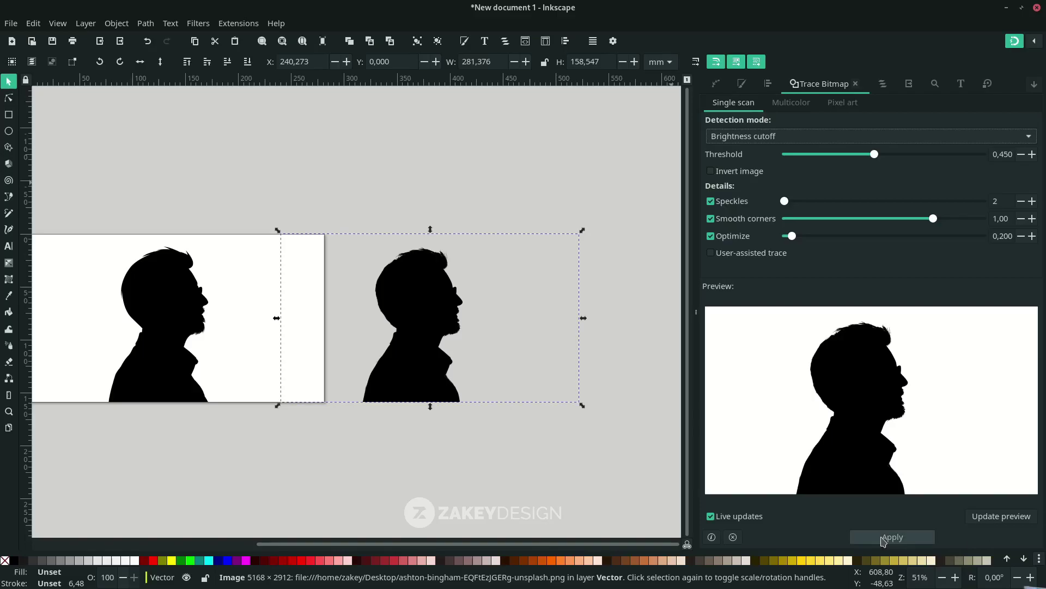
pyautogui.click(892, 537)
pyautogui.moveTo(426, 338); pyautogui.dragTo(526, 338)
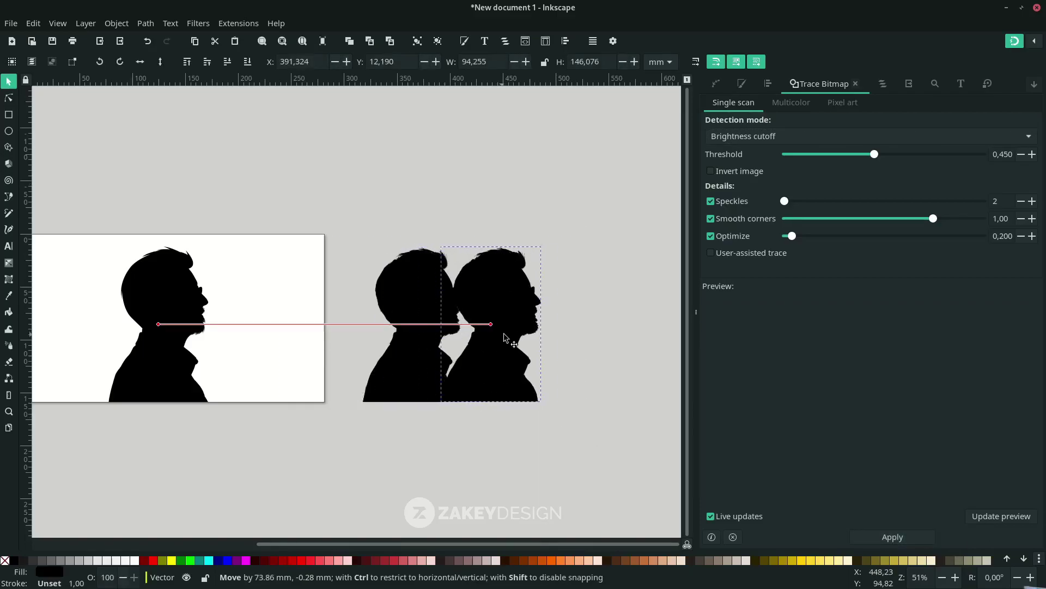
pyautogui.scroll(2, 525, 265)
pyautogui.scroll(2, 530, 265)
pyautogui.scroll(2, 532, 212)
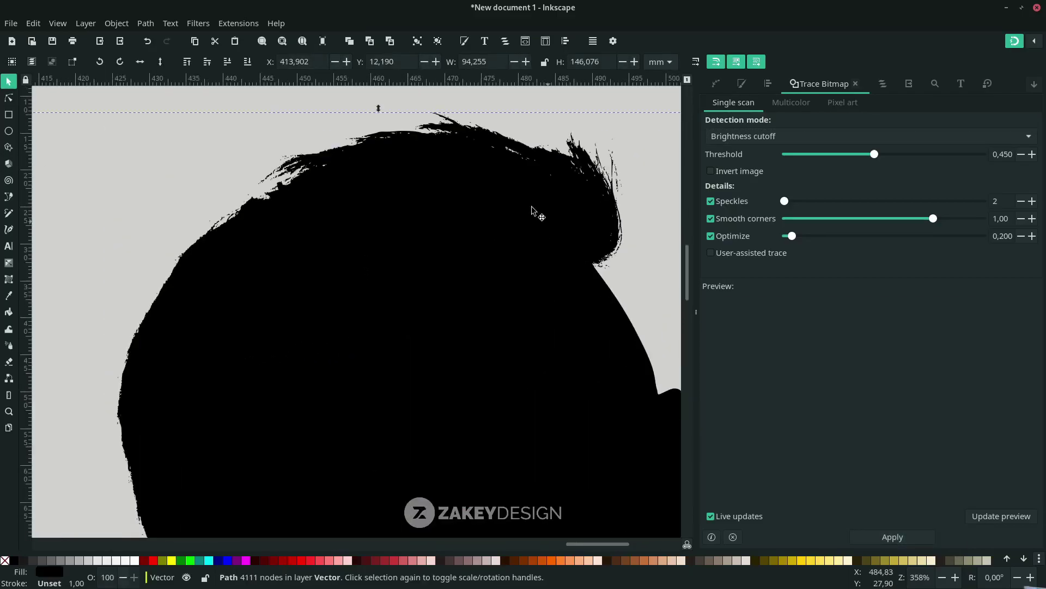
pyautogui.scroll(2, 475, 105)
pyautogui.scroll(2, 433, 234)
pyautogui.scroll(2, 304, 309)
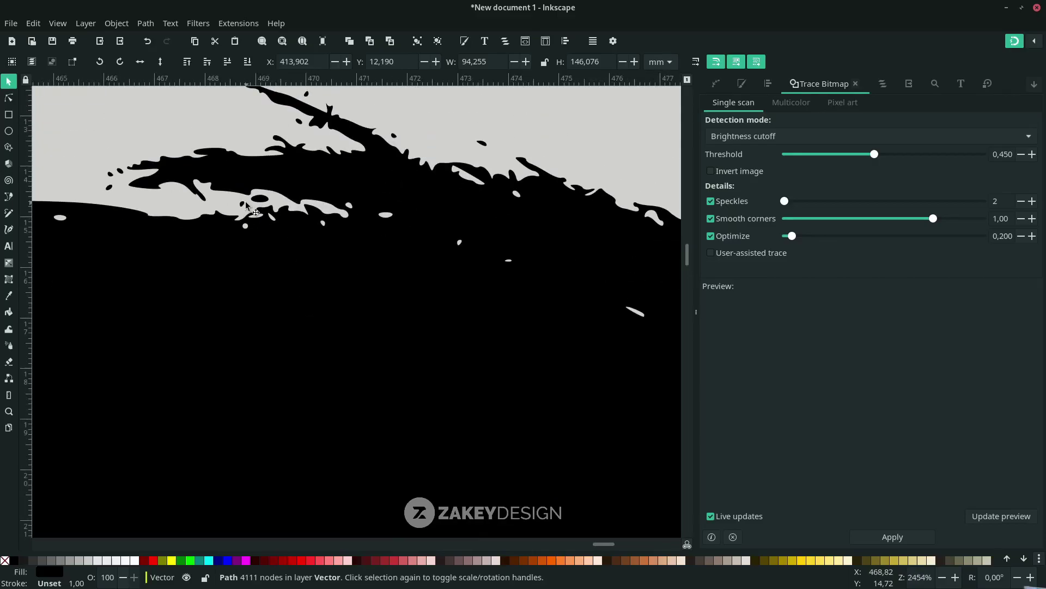
# Try orange, dark orange, pink, maroon and red fills, then undo back to black.
pyautogui.moveTo(248, 206); pyautogui.dragTo(290, 188)
pyautogui.press('n')
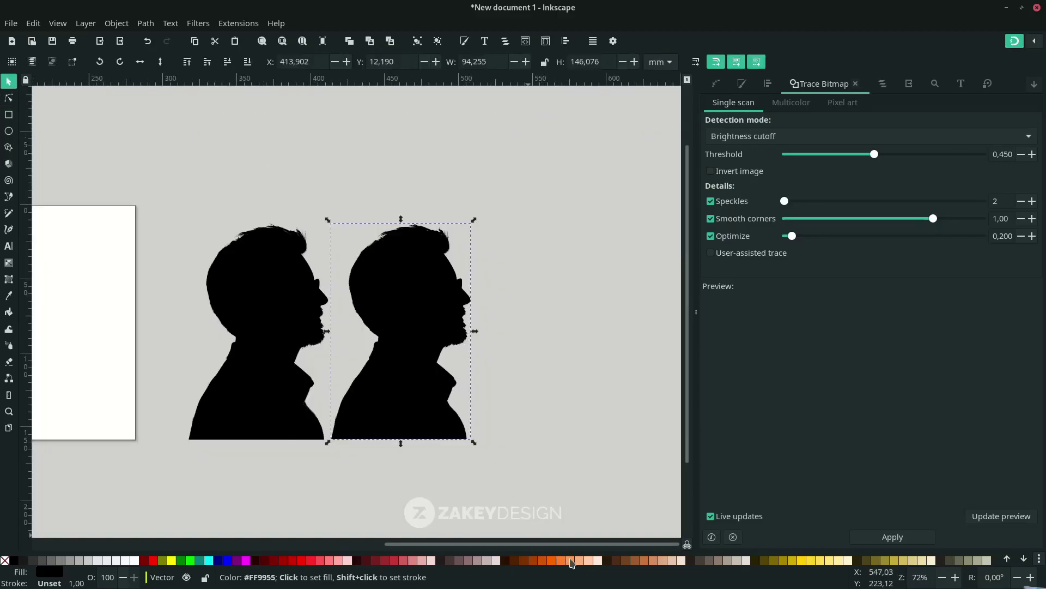
pyautogui.click(568, 560)
pyautogui.click(532, 560)
pyautogui.hscroll(-4, 263, 469)
pyautogui.hscroll(-4, 263, 469)
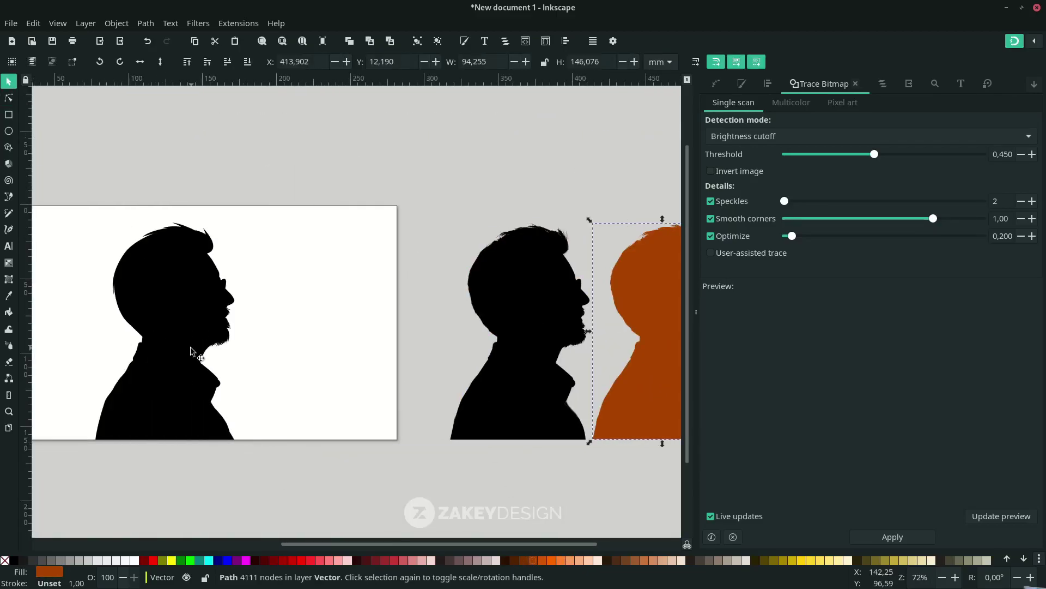
pyautogui.click(211, 405)
pyautogui.click(351, 560)
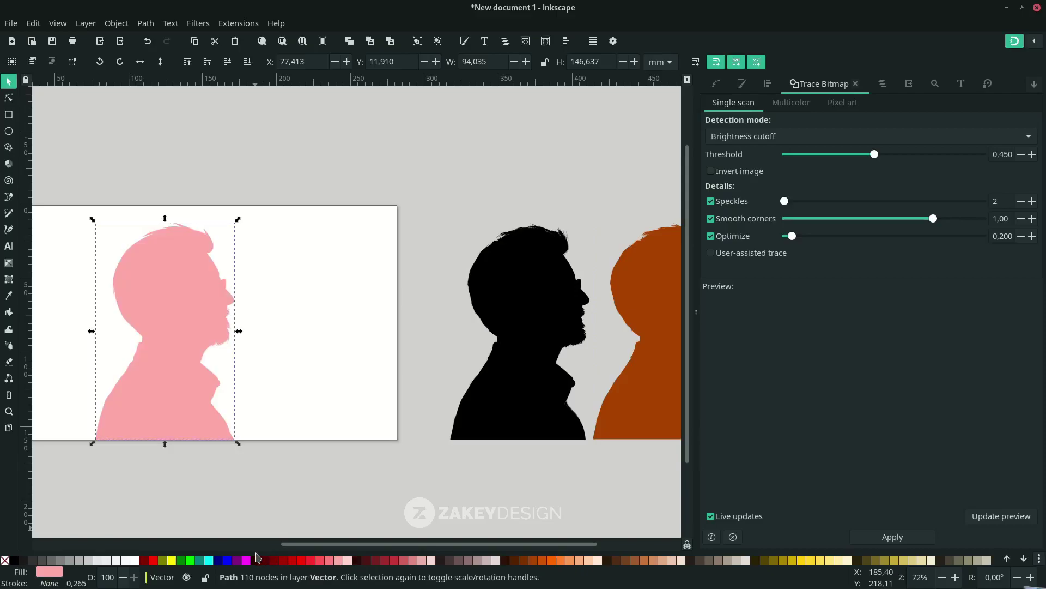
pyautogui.click(256, 560)
pyautogui.click(288, 560)
pyautogui.hscroll(1, 489, 363)
pyautogui.hotkey('ctrl', 'z')
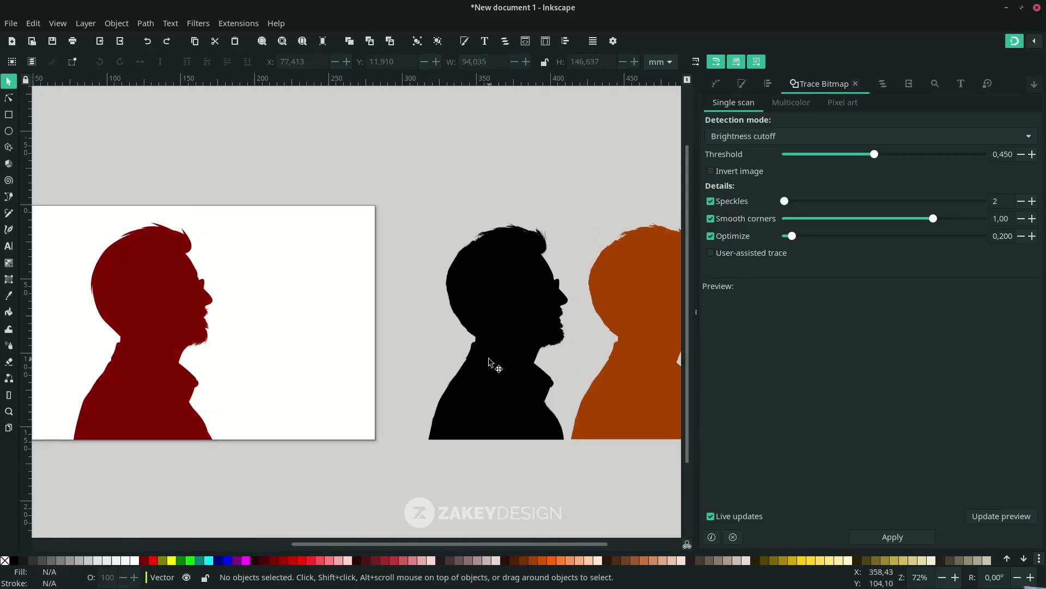
pyautogui.hotkey('ctrl', 'z')
pyautogui.hotkey('ctrl', 'z')
pyautogui.hotkey('ctrl', 'z')
pyautogui.hotkey('ctrl', 'z')
pyautogui.hotkey('ctrl', 'z')
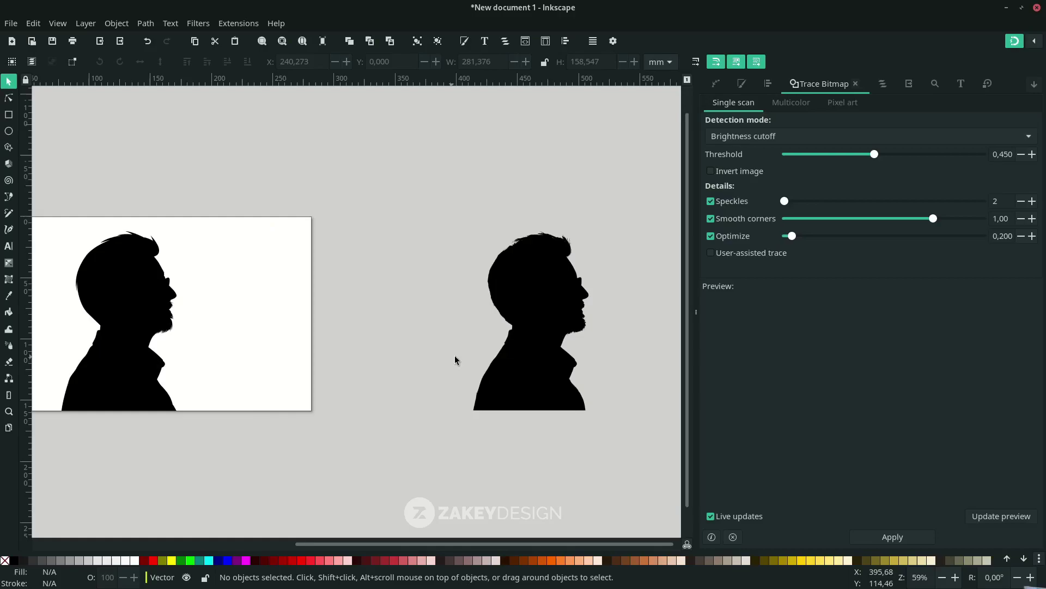
# Move the traced silhouette nearer the page, enlarge it, inspect its nodes, and deselect.
pyautogui.moveTo(521, 356); pyautogui.dragTo(399, 355)
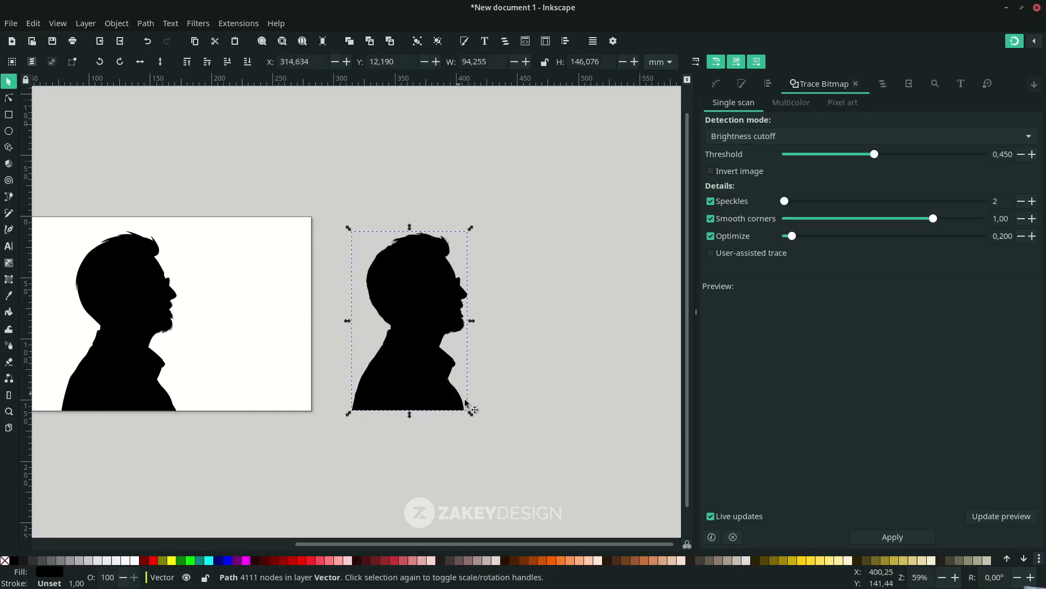
pyautogui.moveTo(471, 411); pyautogui.dragTo(526, 497)
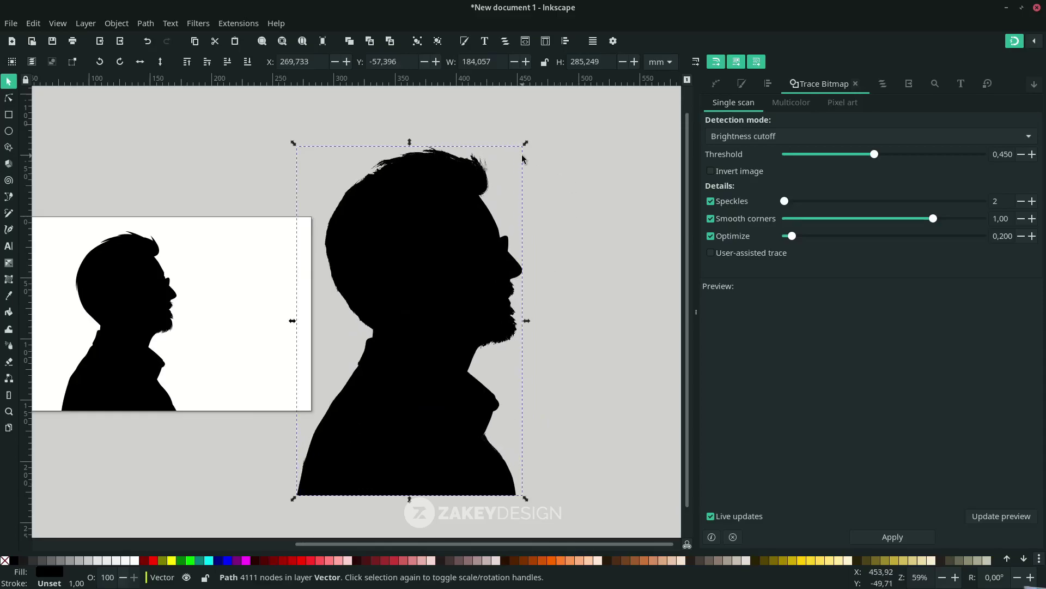
pyautogui.moveTo(522, 158); pyautogui.dragTo(572, 162)
pyautogui.scroll(-3, 479, 235)
pyautogui.scroll(3, 479, 235)
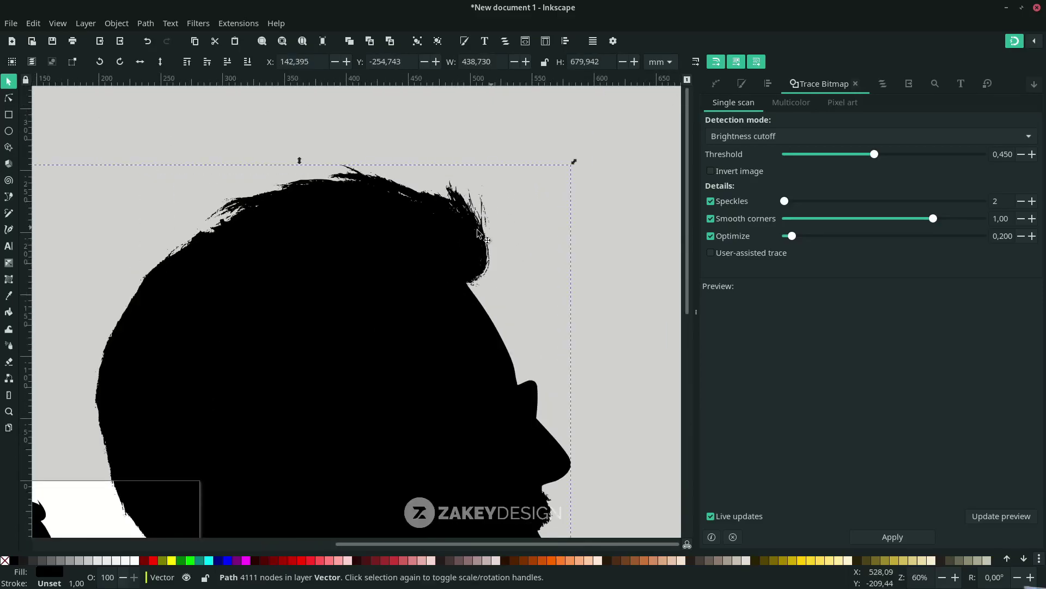
pyautogui.scroll(3, 479, 235)
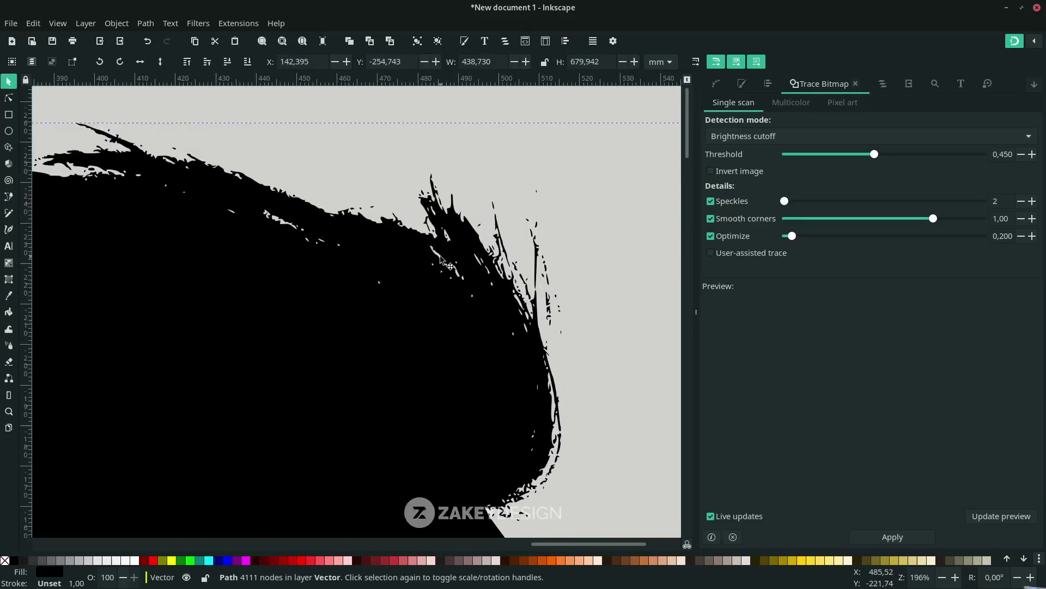
pyautogui.scroll(-2, 440, 261)
pyautogui.scroll(-2, 289, 275)
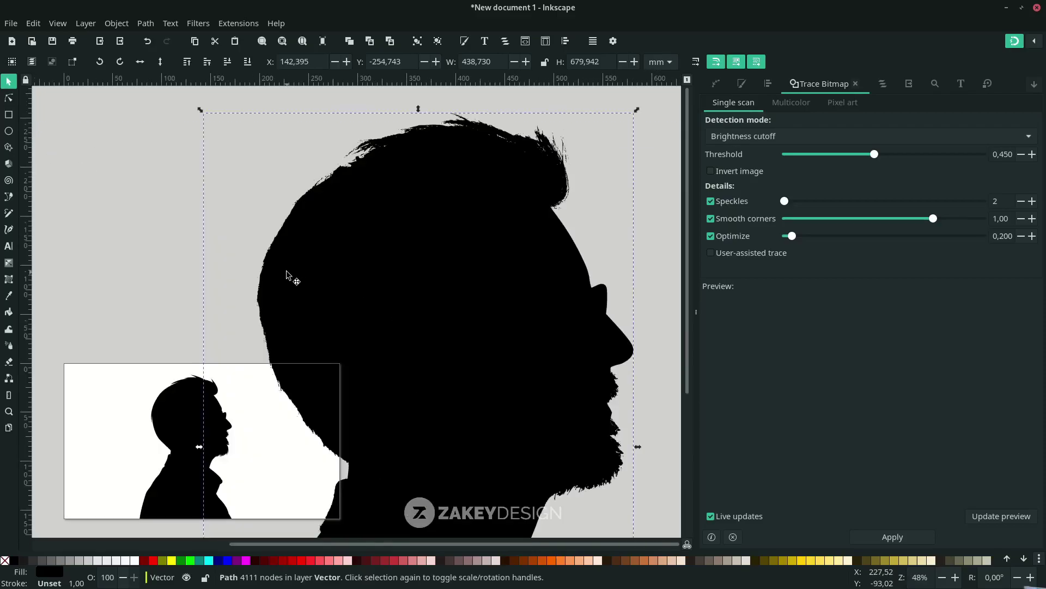
pyautogui.press('n')
pyautogui.scroll(-2, 309, 422)
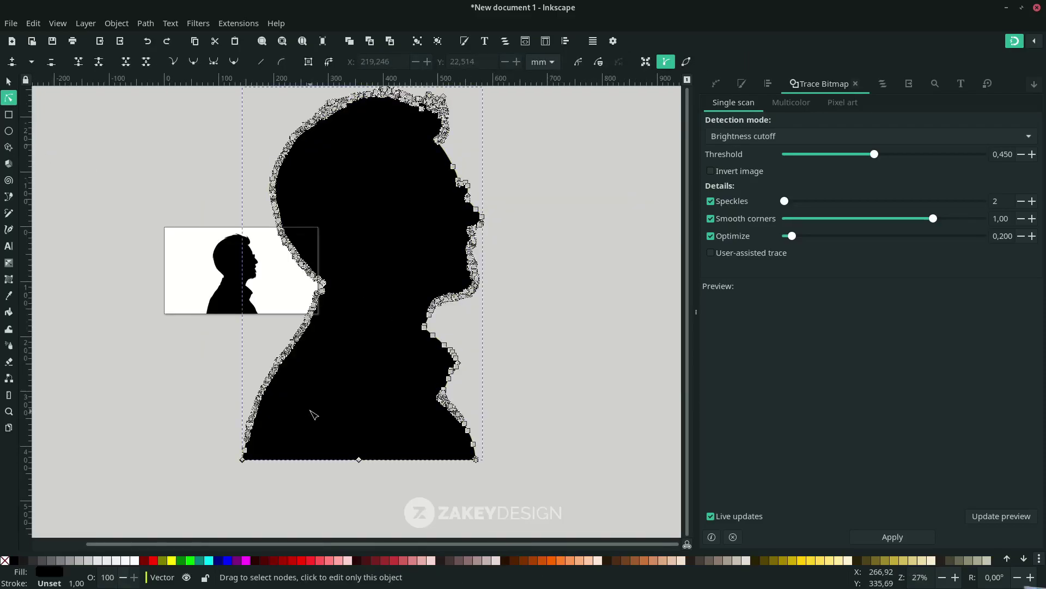
pyautogui.scroll(2, 312, 415)
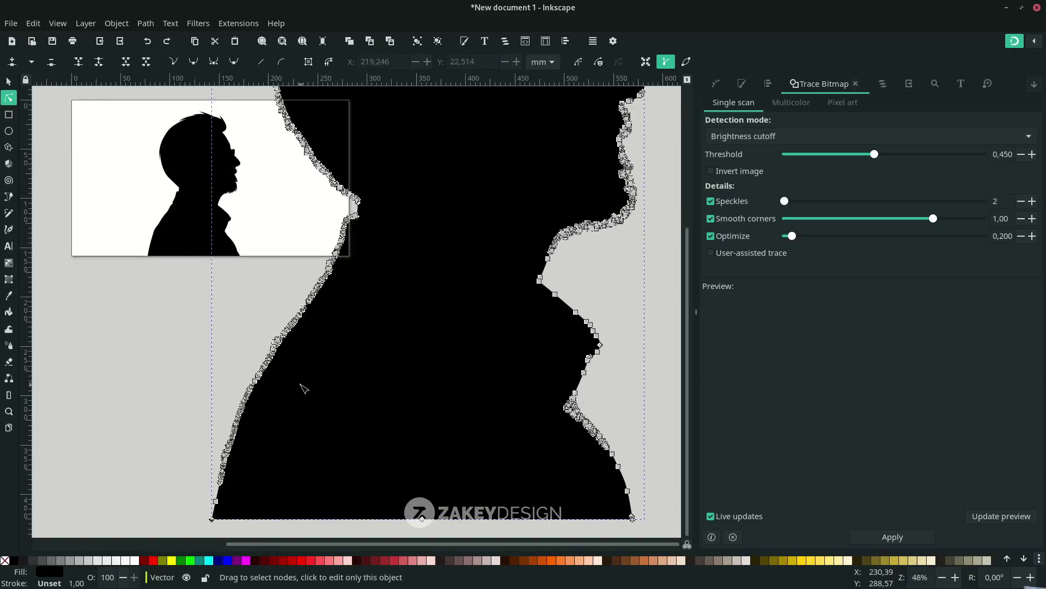
pyautogui.scroll(2, 154, 393)
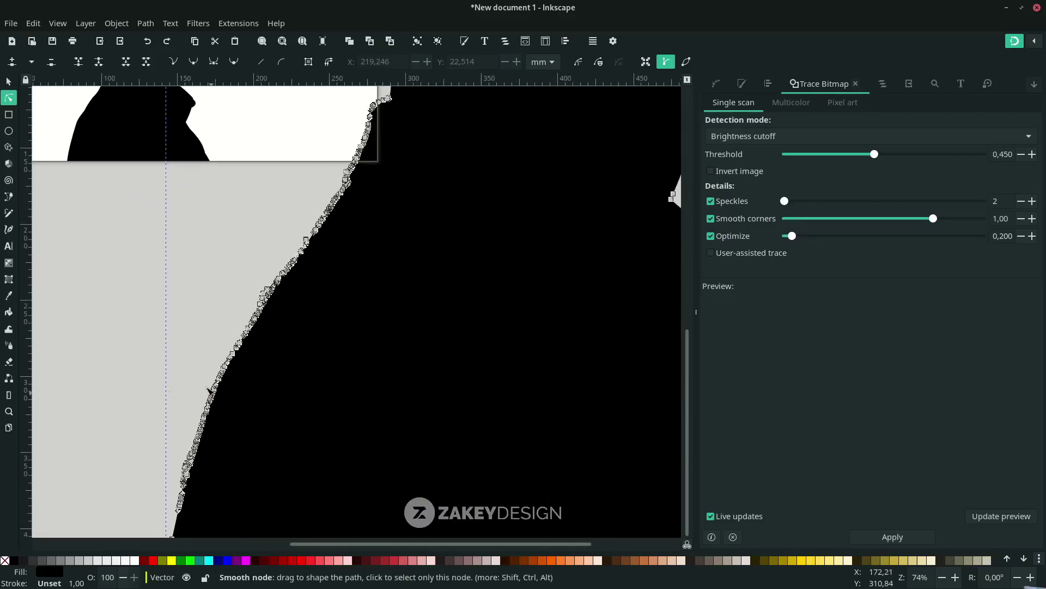
pyautogui.scroll(-2, 229, 291)
pyautogui.press('s')
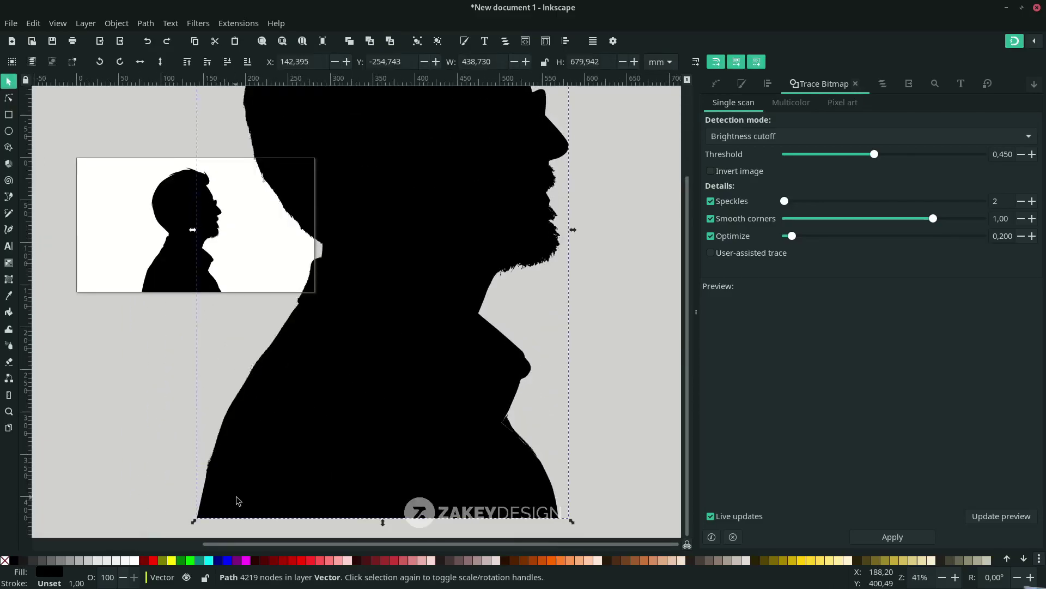
pyautogui.hscroll(-1, 385, 321)
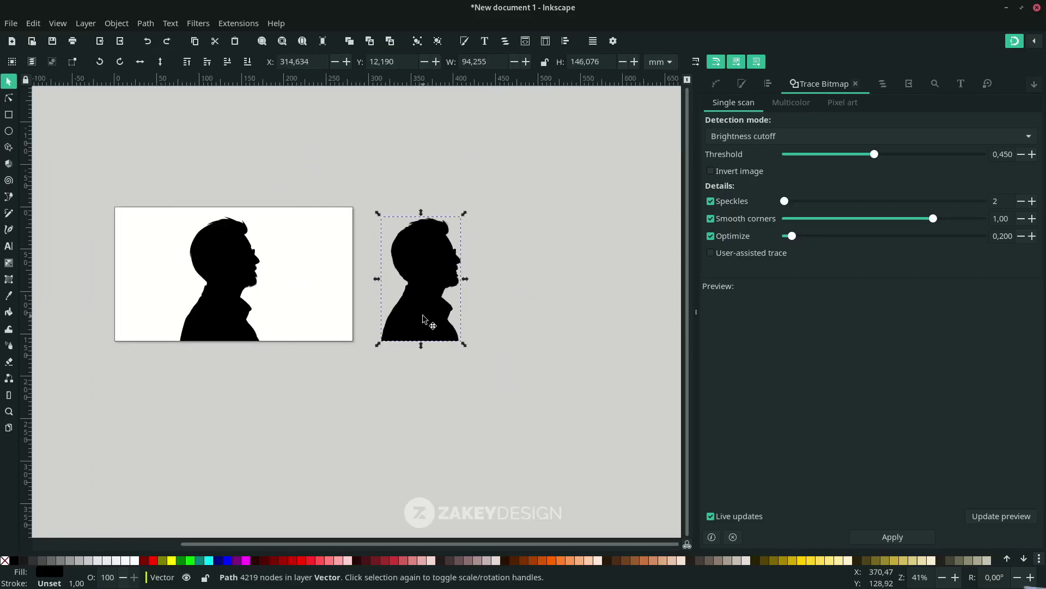
pyautogui.hscroll(-1, 423, 319)
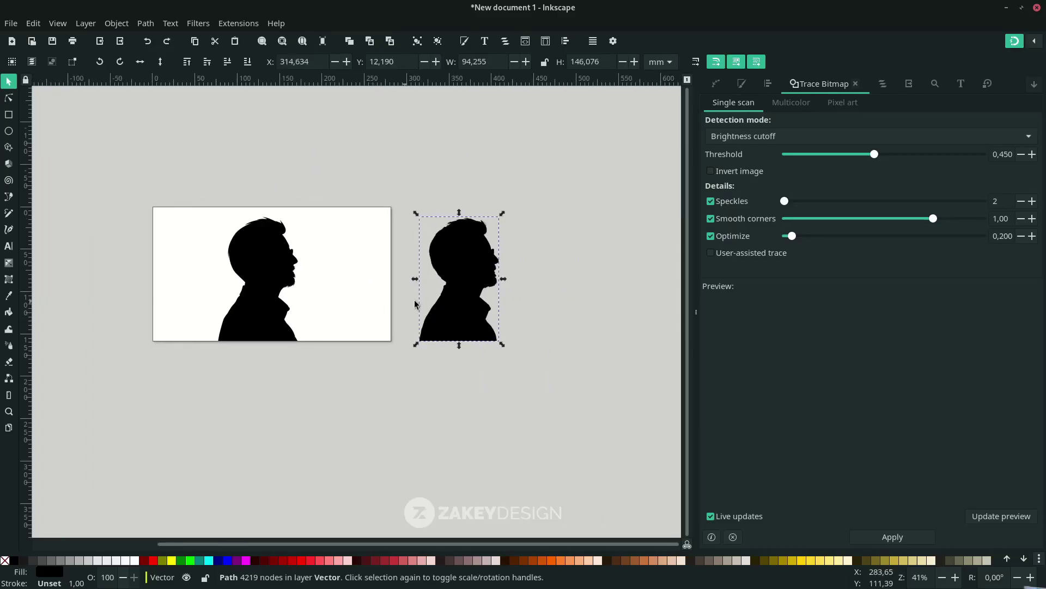
pyautogui.hscroll(2, 227, 279)
pyautogui.scroll(1, 205, 258)
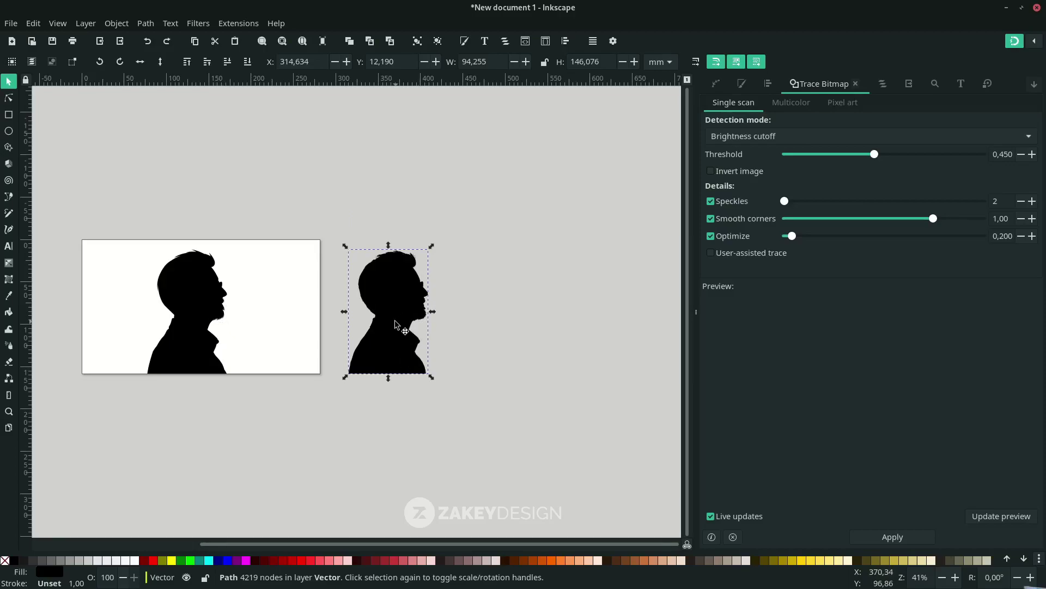
pyautogui.press('Escape')
pyautogui.hscroll(1, 368, 323)
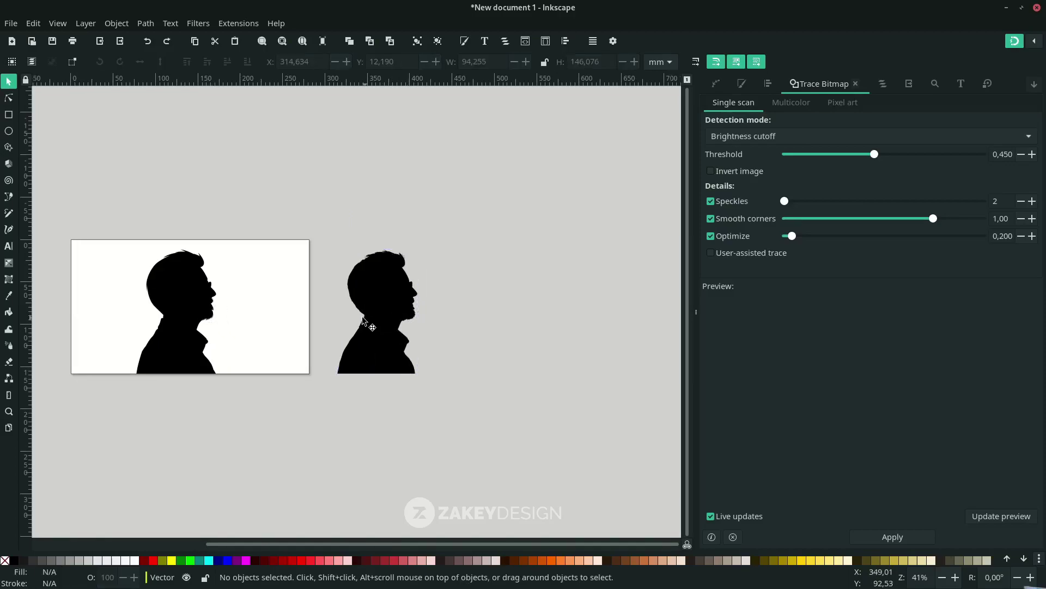
pyautogui.hscroll(-1, 271, 367)
pyautogui.scroll(1, 98, 421)
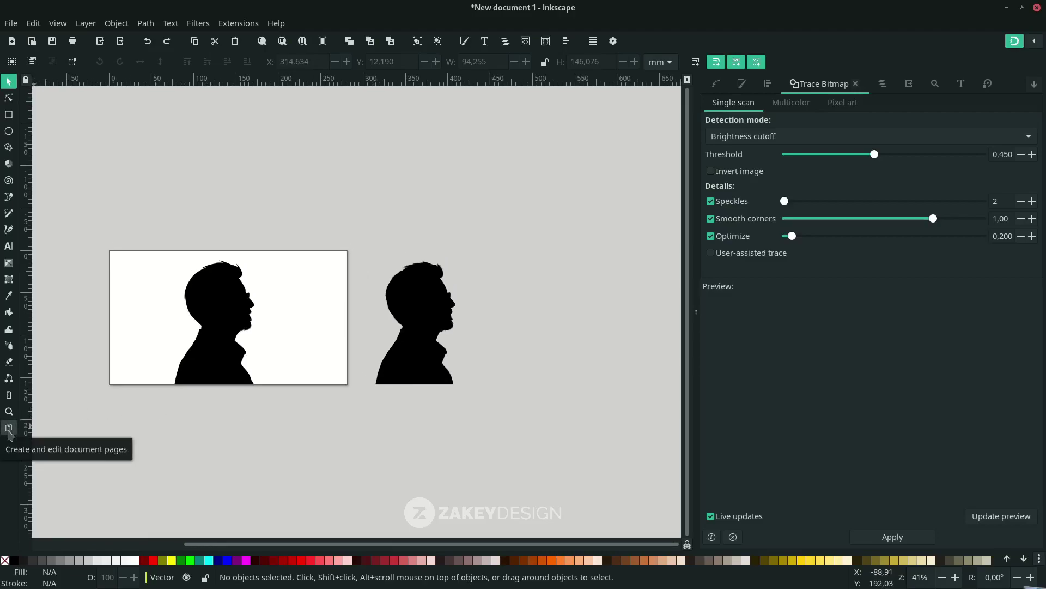
# Add Page 2 with the Pages tool, then return to the Selector tool.
pyautogui.click(10, 434)
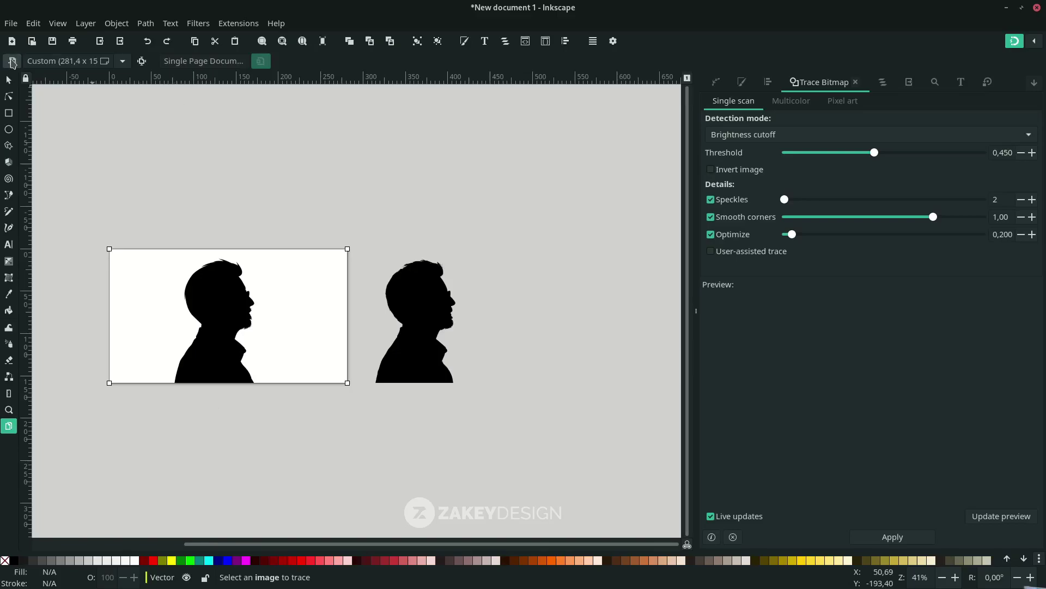
pyautogui.click(11, 62)
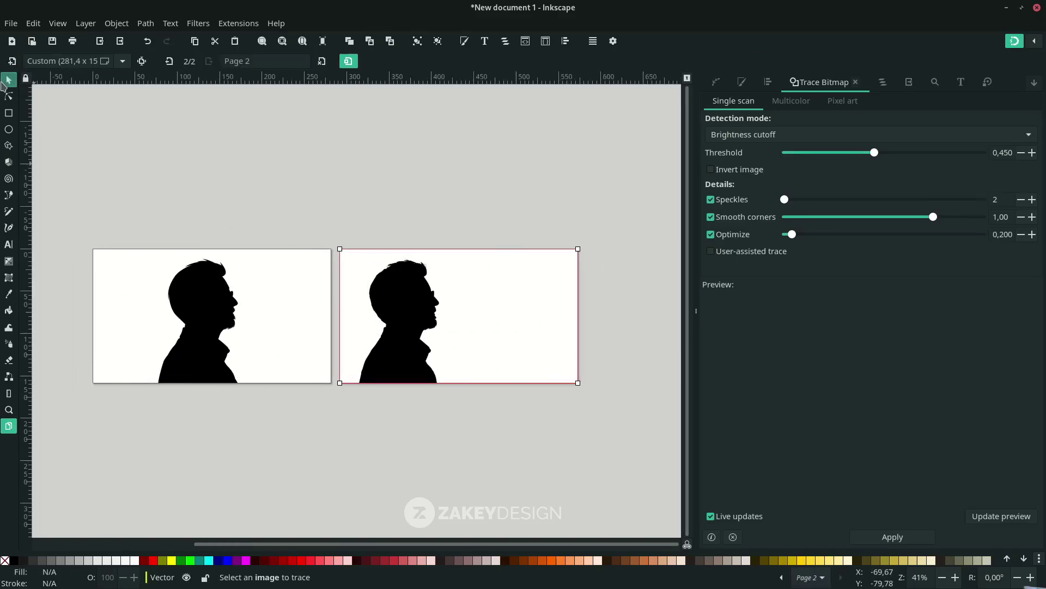
pyautogui.click(6, 79)
pyautogui.scroll(1, 210, 285)
pyautogui.scroll(1, 350, 309)
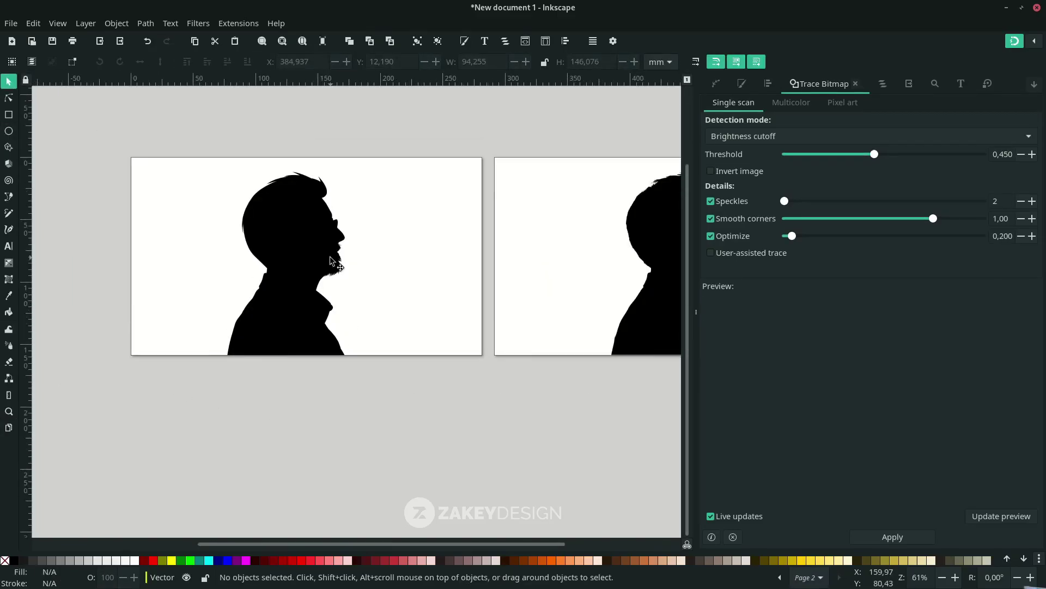
# Draw a red circle over the first silhouette's head and lower it to the bottom.
pyautogui.click(331, 260)
pyautogui.click(8, 132)
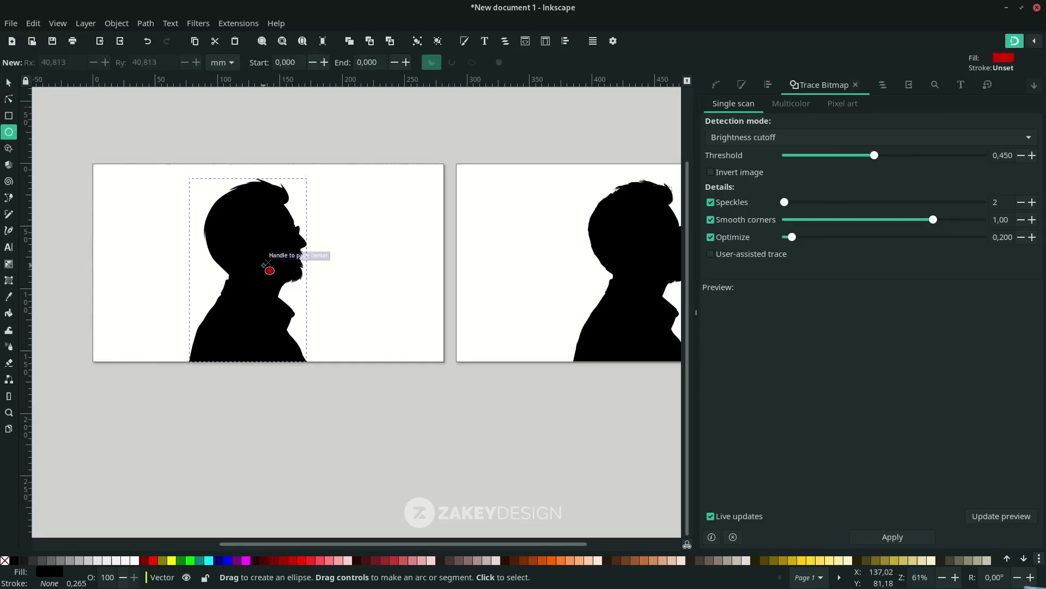
pyautogui.moveTo(267, 265); pyautogui.dragTo(381, 352)
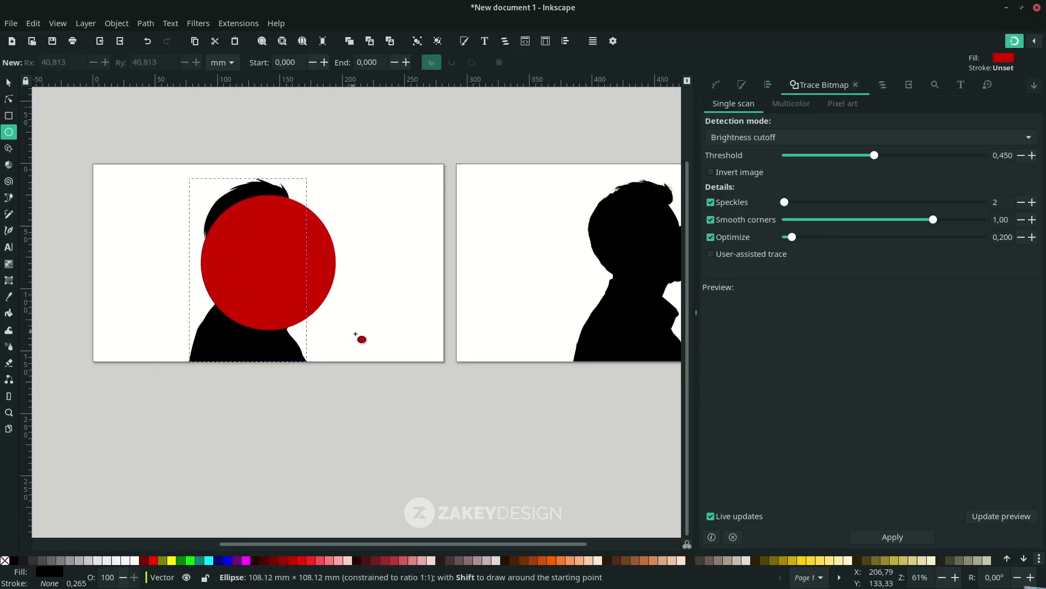
pyautogui.press('s')
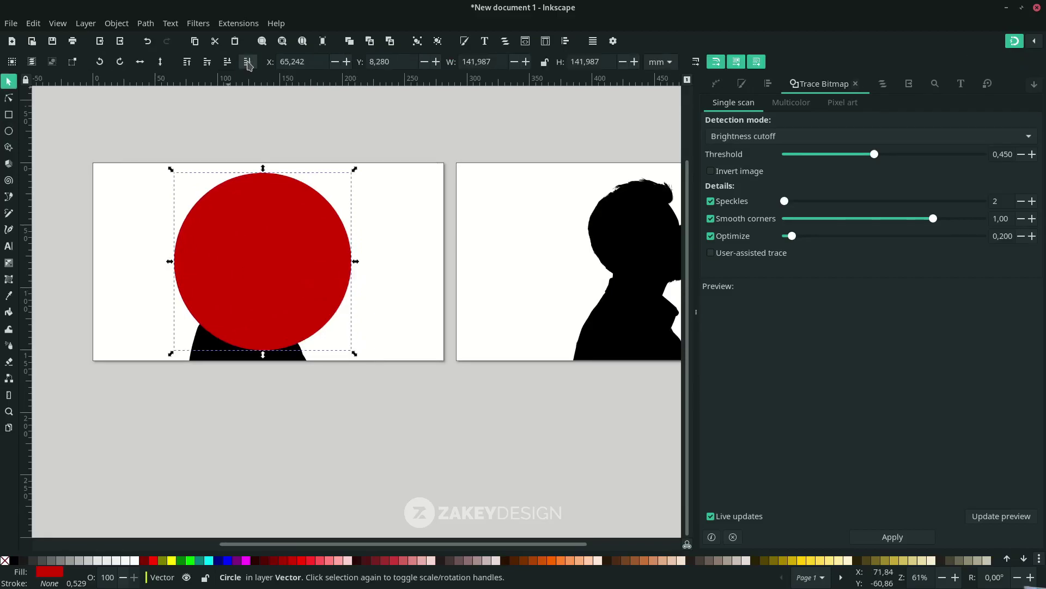
pyautogui.click(248, 62)
pyautogui.hscroll(-1, 164, 258)
pyautogui.click(164, 258)
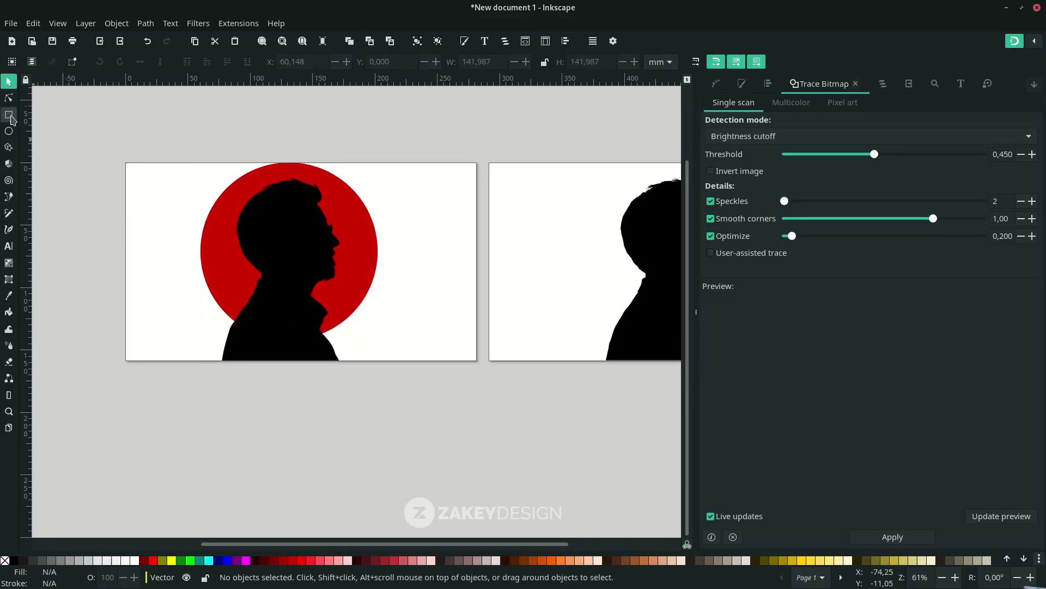
# Cover the first page with a bottom-most rectangle filled black from the silhouette.
pyautogui.click(9, 115)
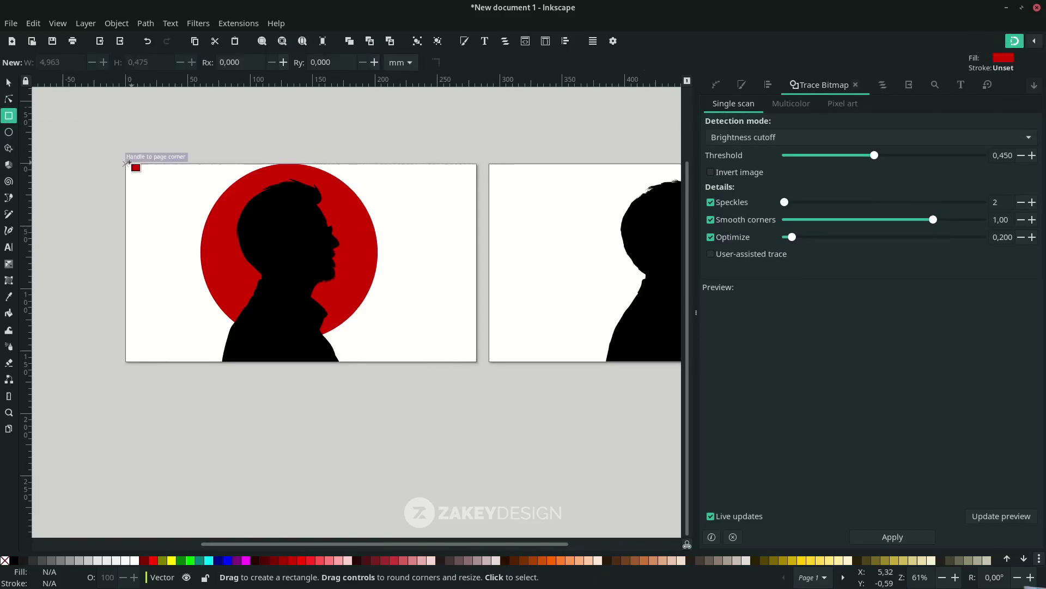
pyautogui.moveTo(127, 164); pyautogui.dragTo(476, 361)
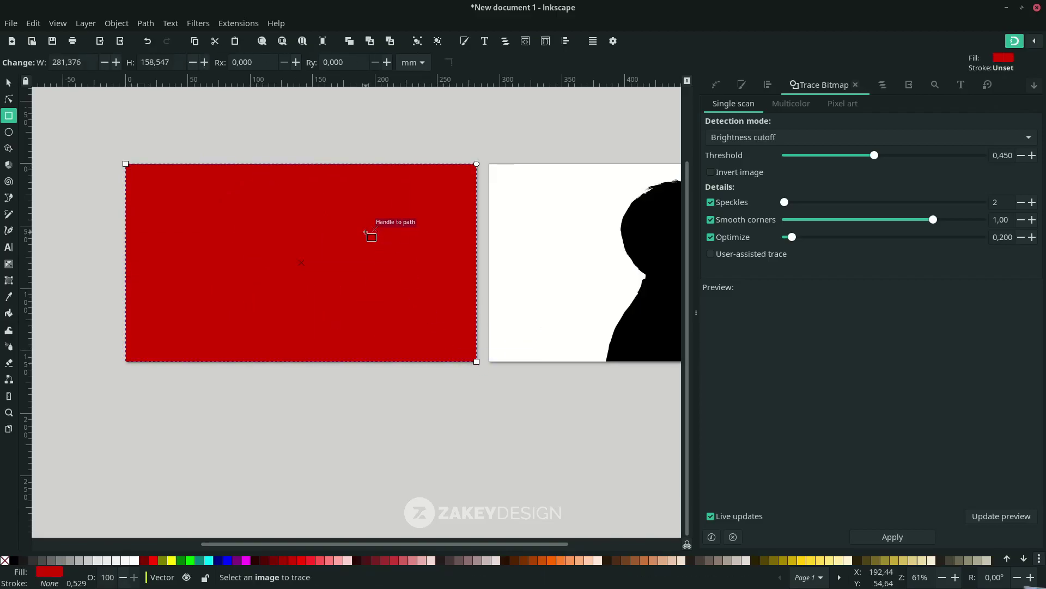
pyautogui.press('s')
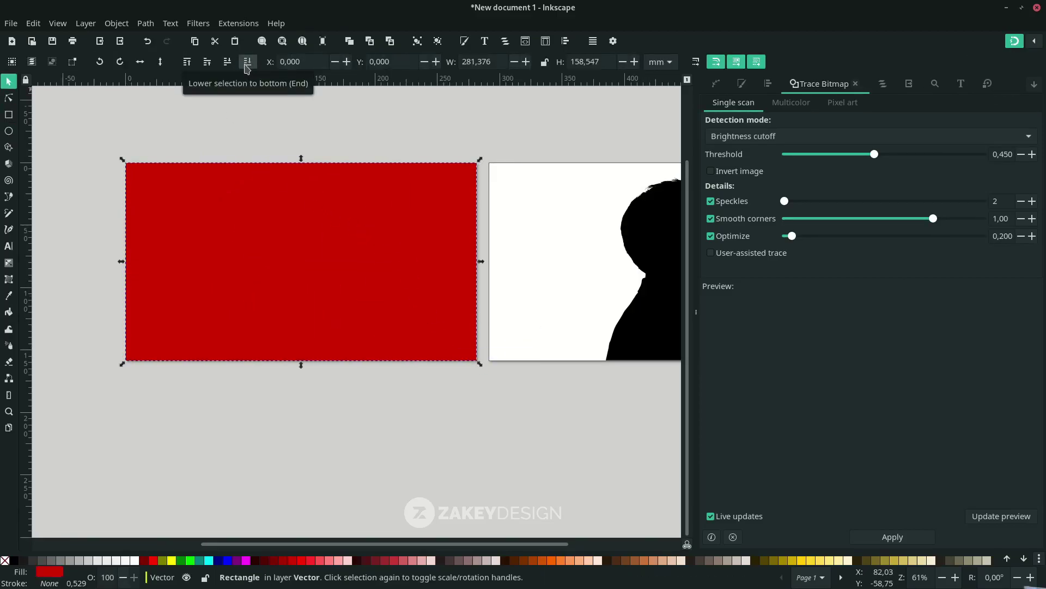
pyautogui.click(248, 62)
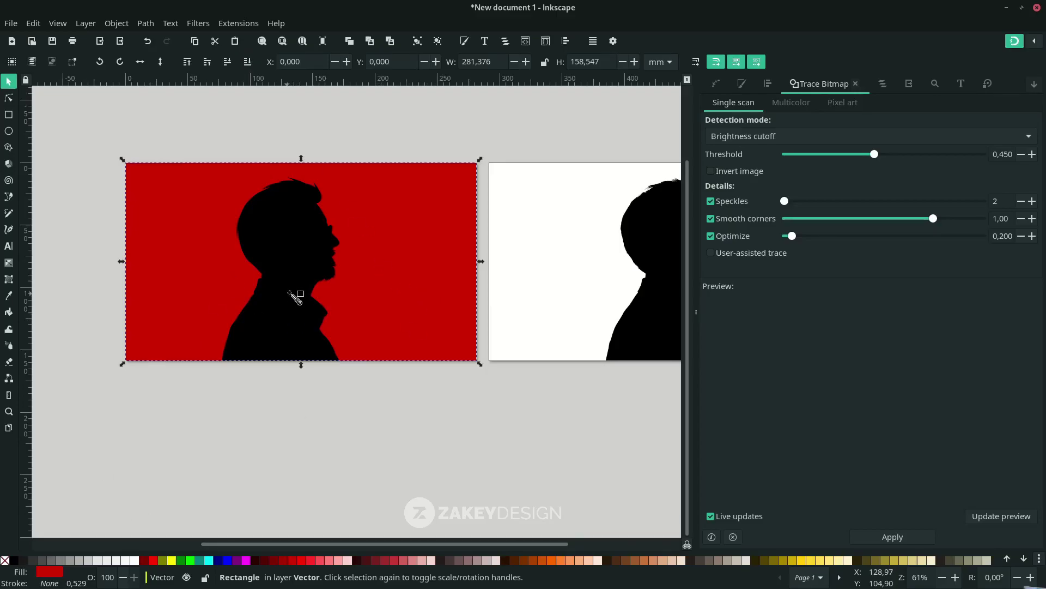
pyautogui.press('d')
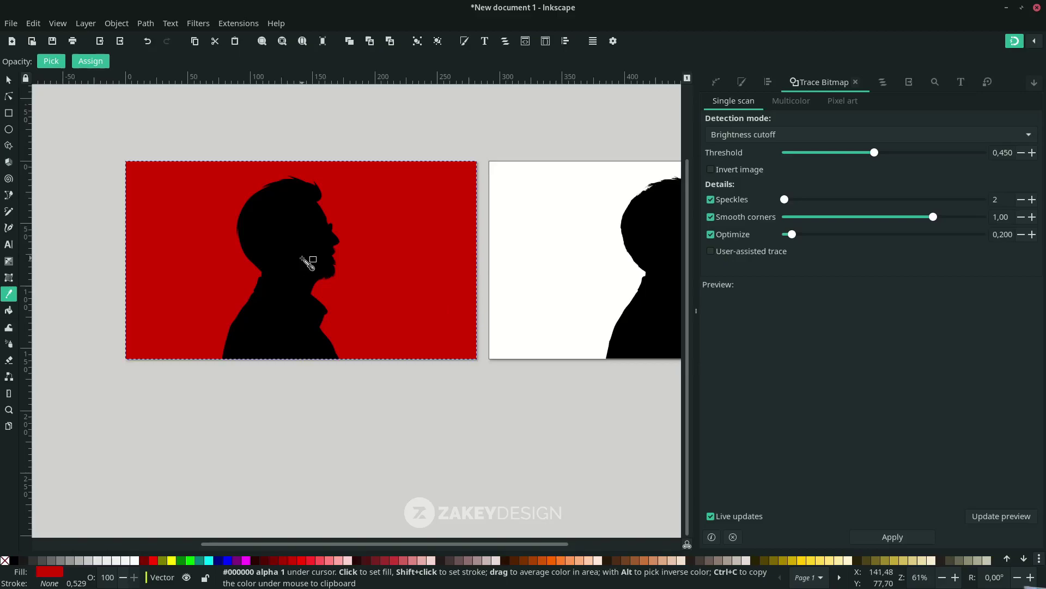
pyautogui.click(308, 255)
pyautogui.hscroll(1, 313, 355)
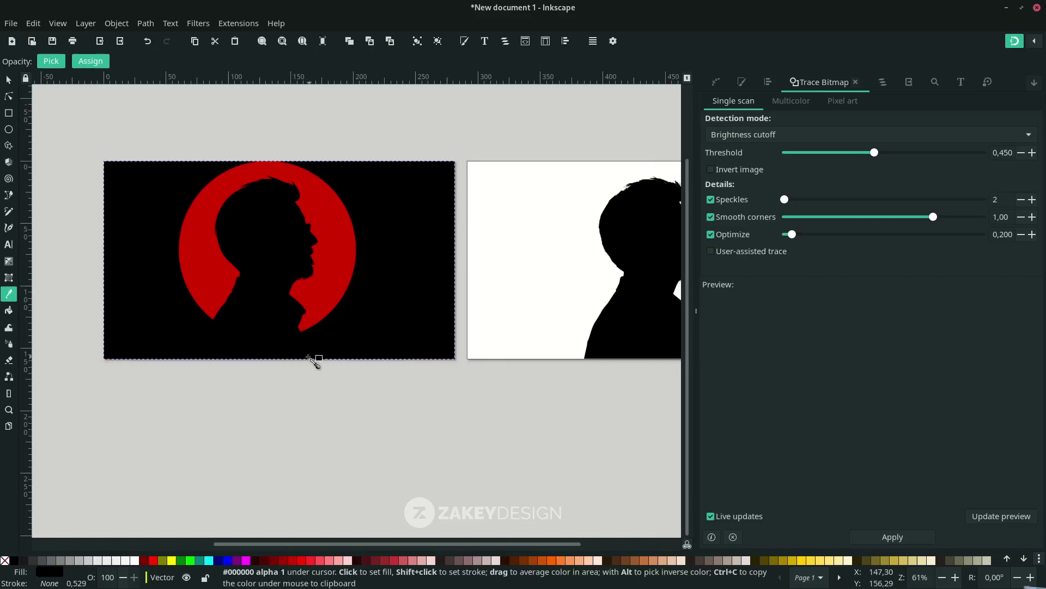
# Duplicate the red circle and silhouette for the second page.
pyautogui.press('s')
pyautogui.click(325, 235)
pyautogui.keyDown('shift'); pyautogui.click(284, 270); pyautogui.keyUp('shift')
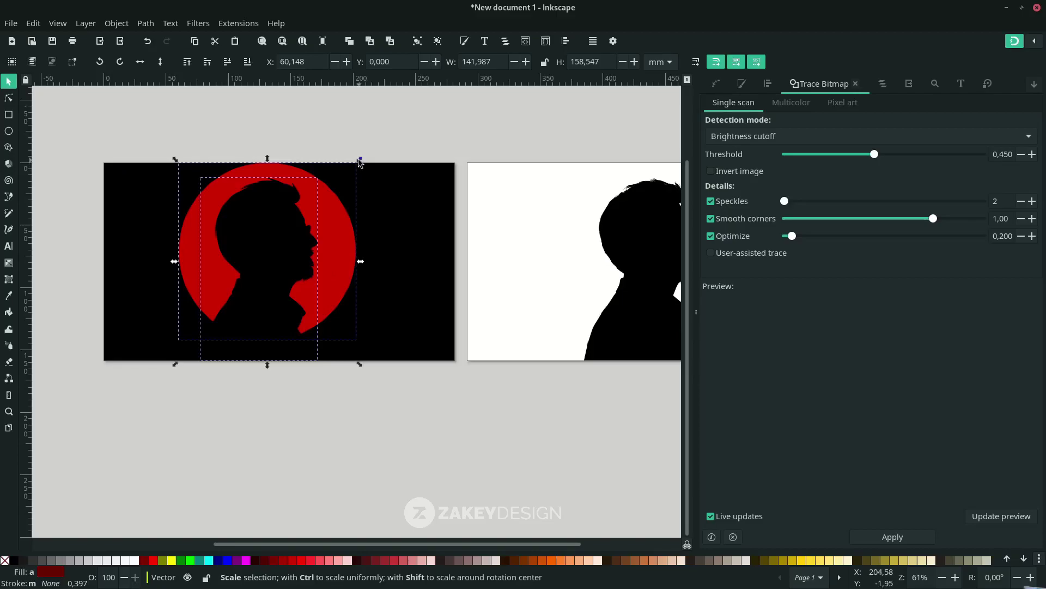
pyautogui.hscroll(4, 341, 341)
pyautogui.click(234, 221)
pyautogui.hotkey('ctrl', 'd')
pyautogui.moveTo(234, 222); pyautogui.dragTo(591, 241)
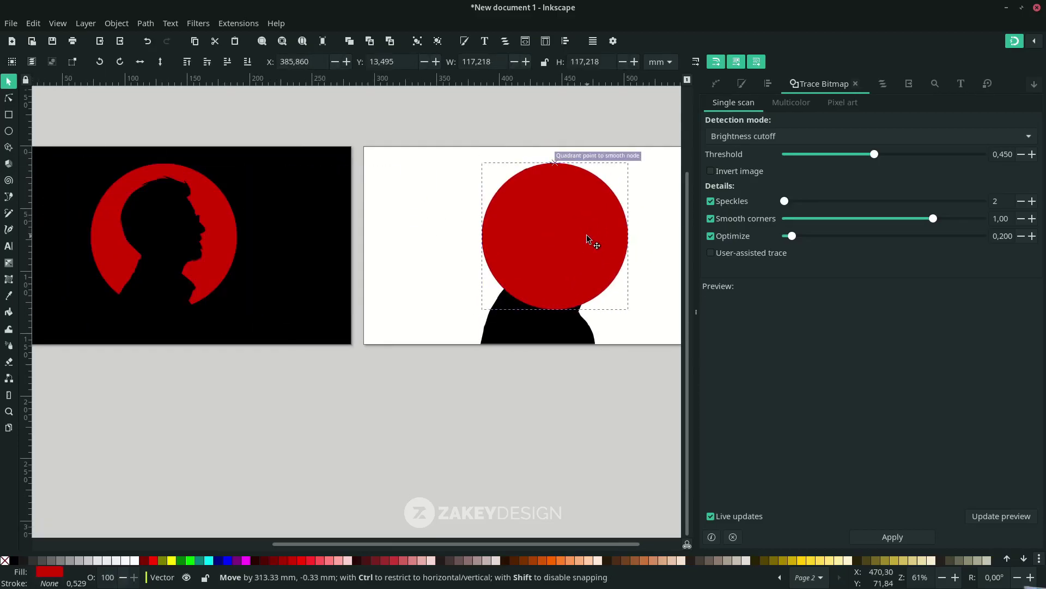
# Make the second page's circle blue, adjust its silhouette, and deselect everything.
pyautogui.click(489, 338)
pyautogui.click(465, 241)
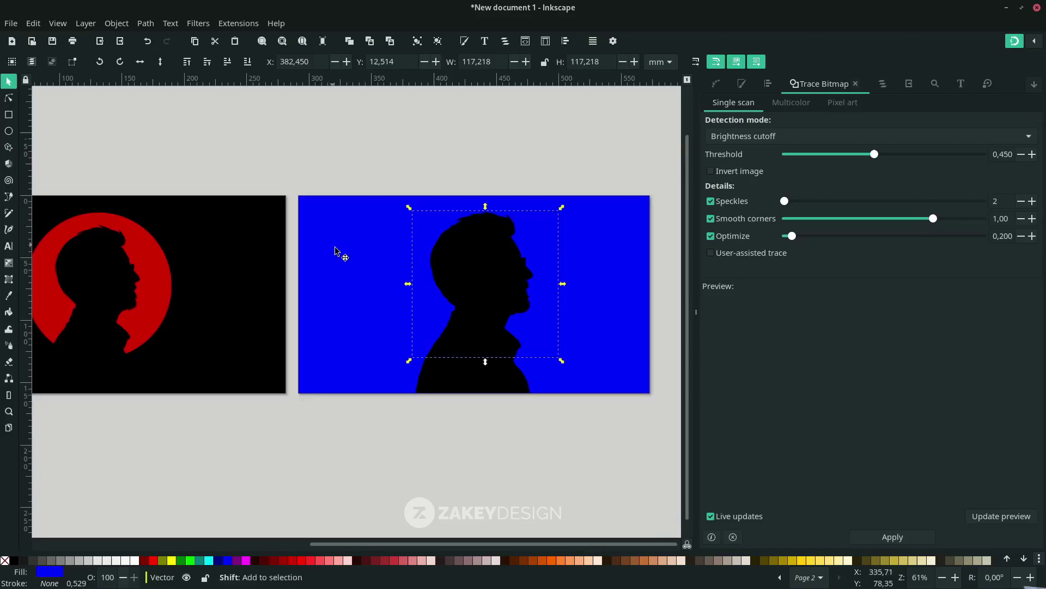
pyautogui.click(503, 245)
pyautogui.press('Escape')
pyautogui.scroll(1, 211, 346)
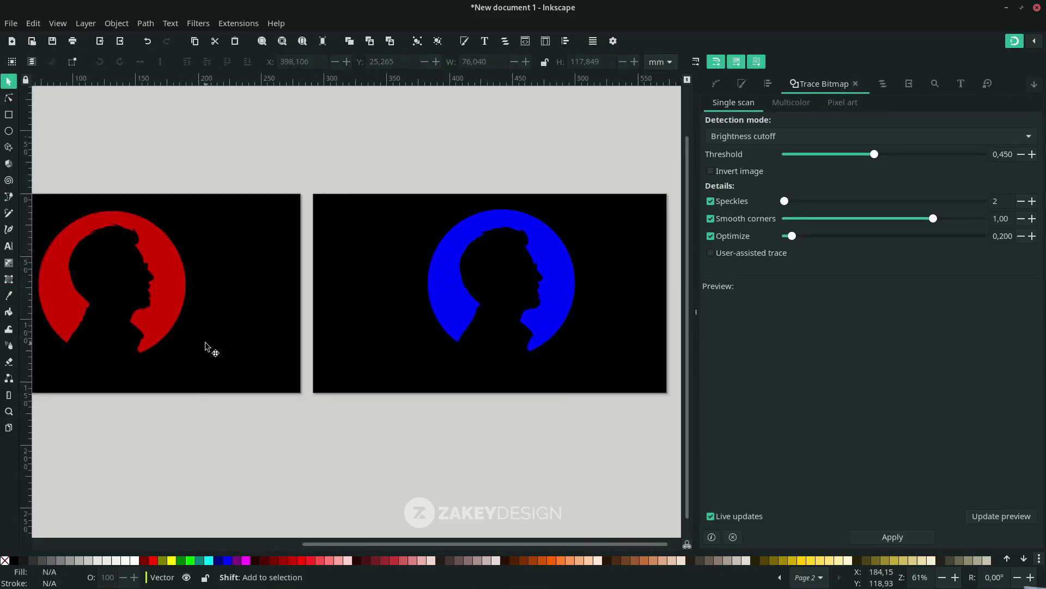
pyautogui.hscroll(-2, 208, 347)
pyautogui.keyDown('ctrl'); pyautogui.scroll(1, 152, 286); pyautogui.keyUp('ctrl')
pyautogui.keyDown('ctrl'); pyautogui.scroll(2, 240, 367); pyautogui.keyUp('ctrl')
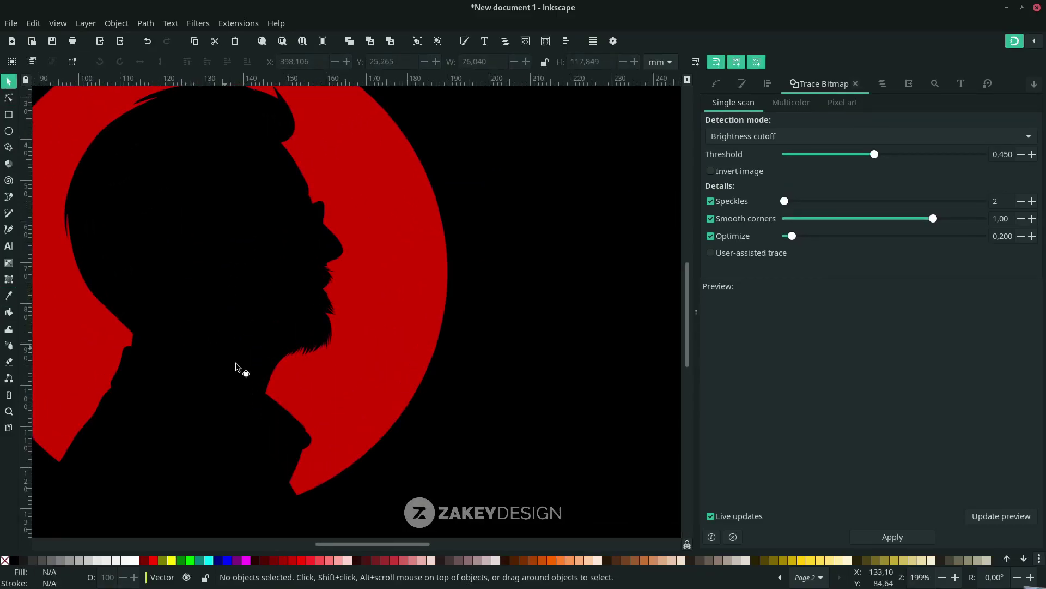
pyautogui.keyDown('ctrl'); pyautogui.scroll(1, 304, 370); pyautogui.keyUp('ctrl')
pyautogui.keyDown('ctrl'); pyautogui.scroll(1, 339, 350); pyautogui.keyUp('ctrl')
pyautogui.keyDown('ctrl'); pyautogui.scroll(1, 342, 351); pyautogui.keyUp('ctrl')
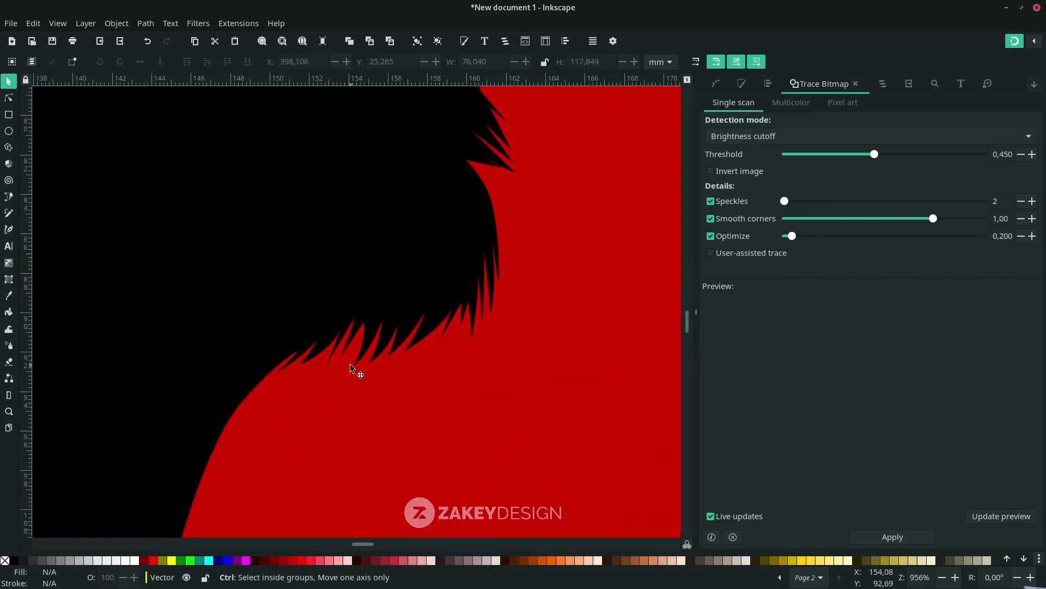
pyautogui.keyDown('ctrl'); pyautogui.scroll(-2, 352, 367); pyautogui.keyUp('ctrl')
pyautogui.keyDown('ctrl'); pyautogui.scroll(1, 355, 366); pyautogui.keyUp('ctrl')
pyautogui.keyDown('shift'); pyautogui.hscroll(-2, 362, 393); pyautogui.keyUp('shift')
pyautogui.scroll(3, 402, 383)
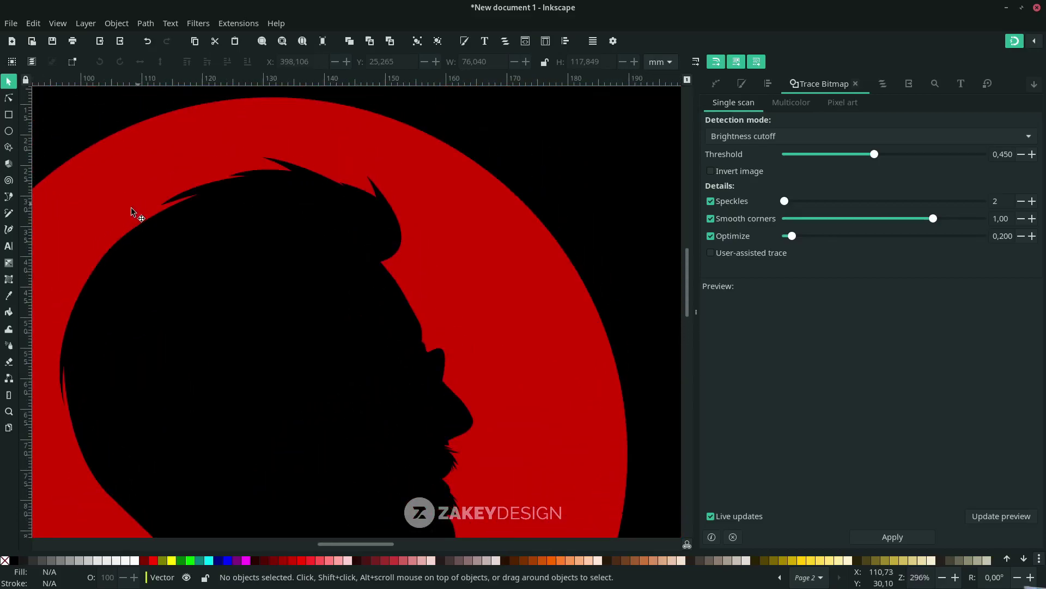
pyautogui.keyDown('ctrl'); pyautogui.scroll(1, 303, 322); pyautogui.keyUp('ctrl')
pyautogui.keyDown('ctrl'); pyautogui.scroll(-1, 298, 293); pyautogui.keyUp('ctrl')
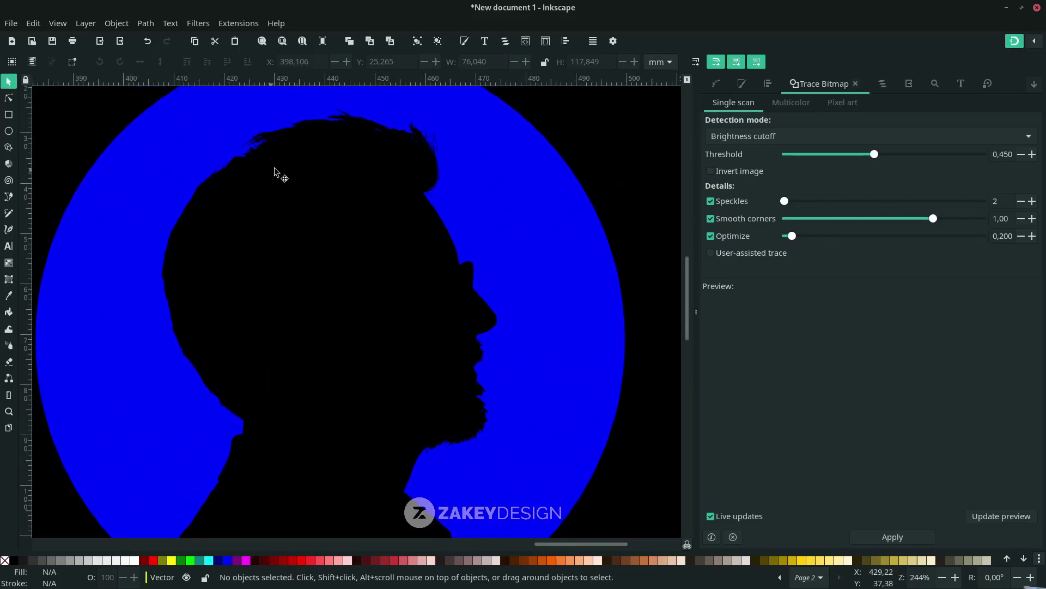
pyautogui.click(275, 170)
pyautogui.keyDown('ctrl'); pyautogui.scroll(-1, 274, 169); pyautogui.keyUp('ctrl')
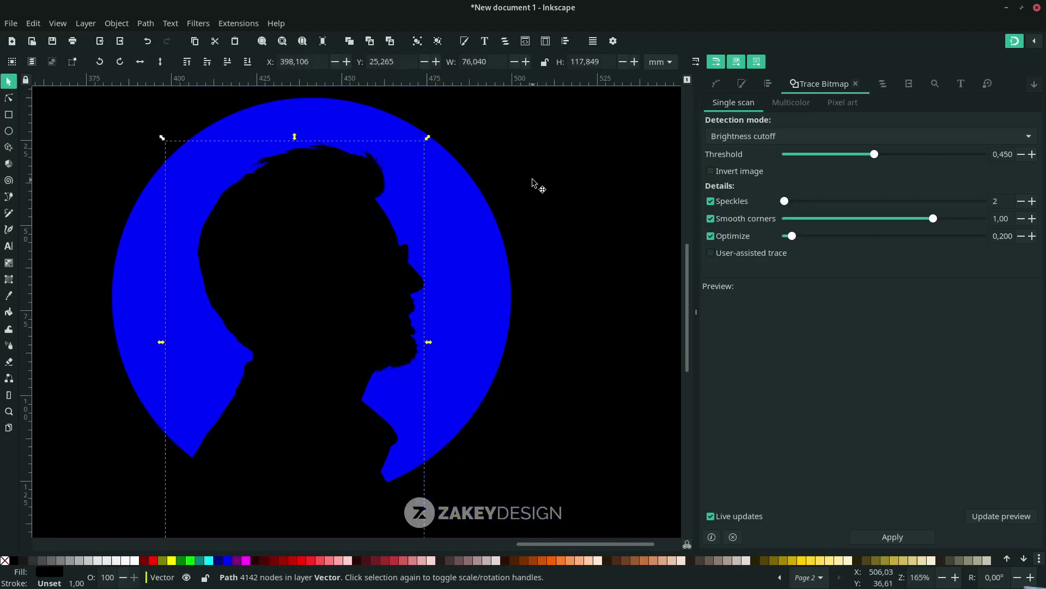
pyautogui.keyDown('ctrl'); pyautogui.scroll(-4, 313, 400); pyautogui.keyUp('ctrl')
pyautogui.click(314, 399)
pyautogui.keyDown('ctrl'); pyautogui.scroll(1, 309, 395); pyautogui.keyUp('ctrl')
pyautogui.keyDown('ctrl'); pyautogui.scroll(-1, 339, 397); pyautogui.keyUp('ctrl')
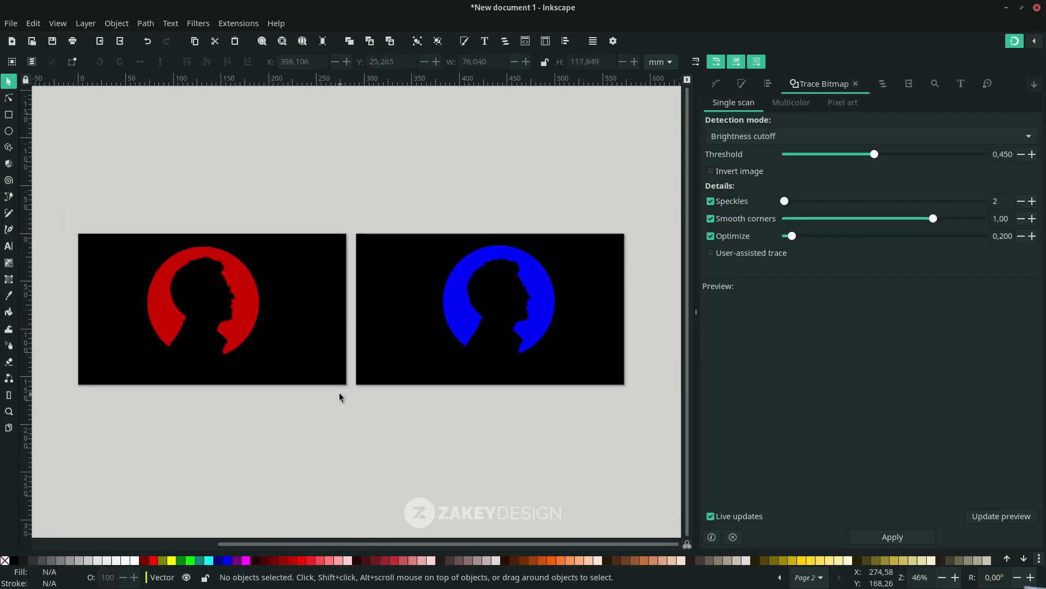